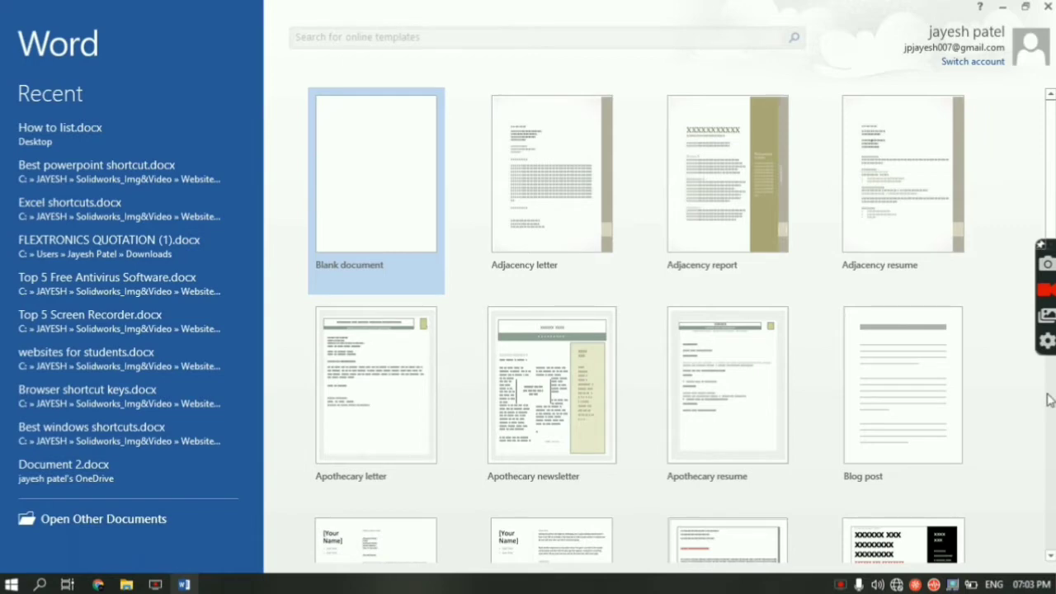
- Look through the available document templates and create a new blank document
scroll(1049, 396, down, 5)
scroll(1049, 405, down, 4)
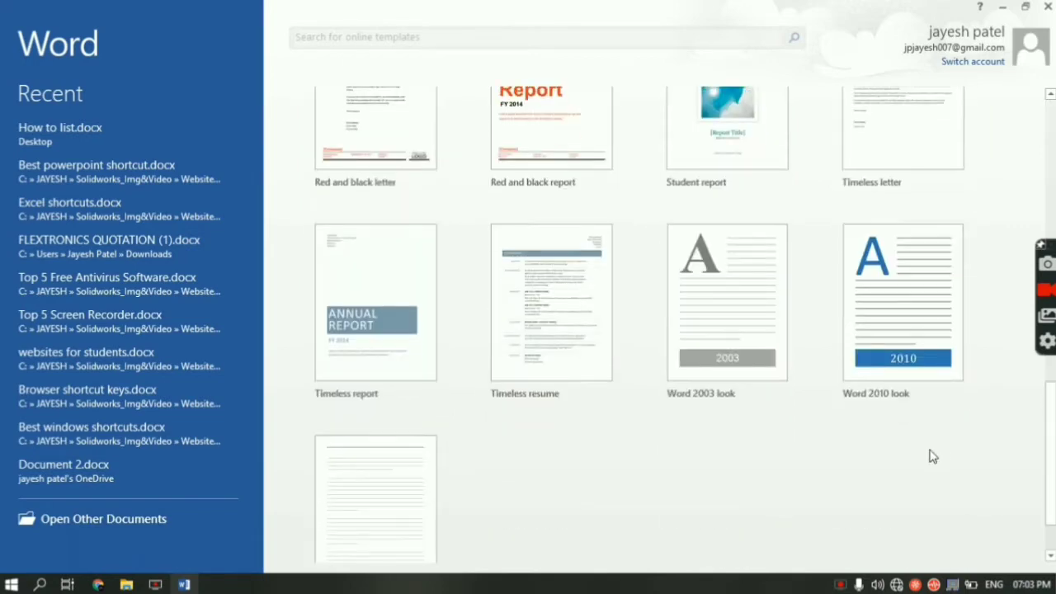
scroll(931, 388, up, 3)
scroll(931, 456, up, 6)
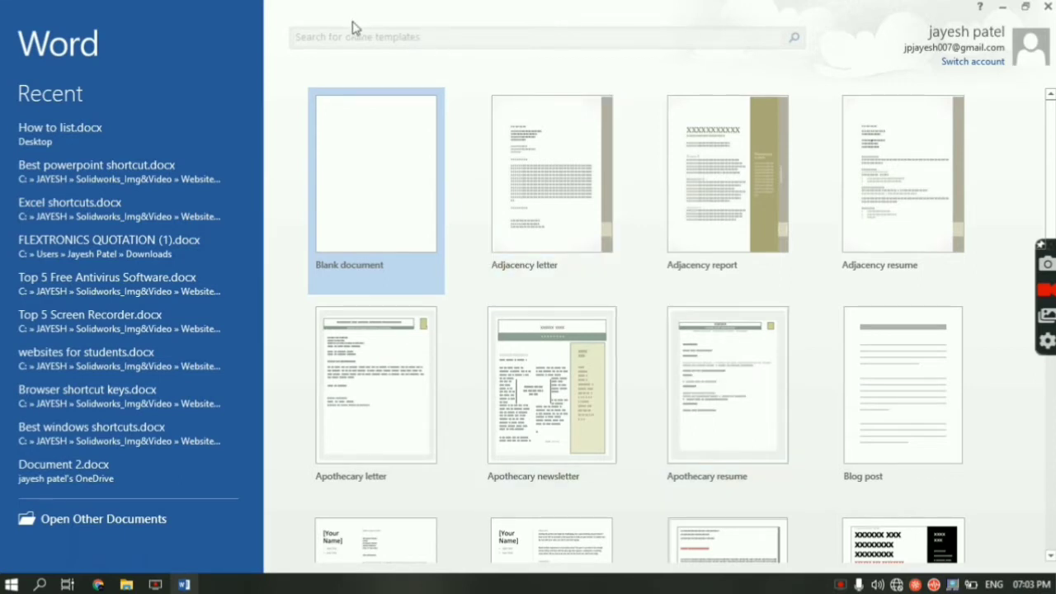
click(410, 222)
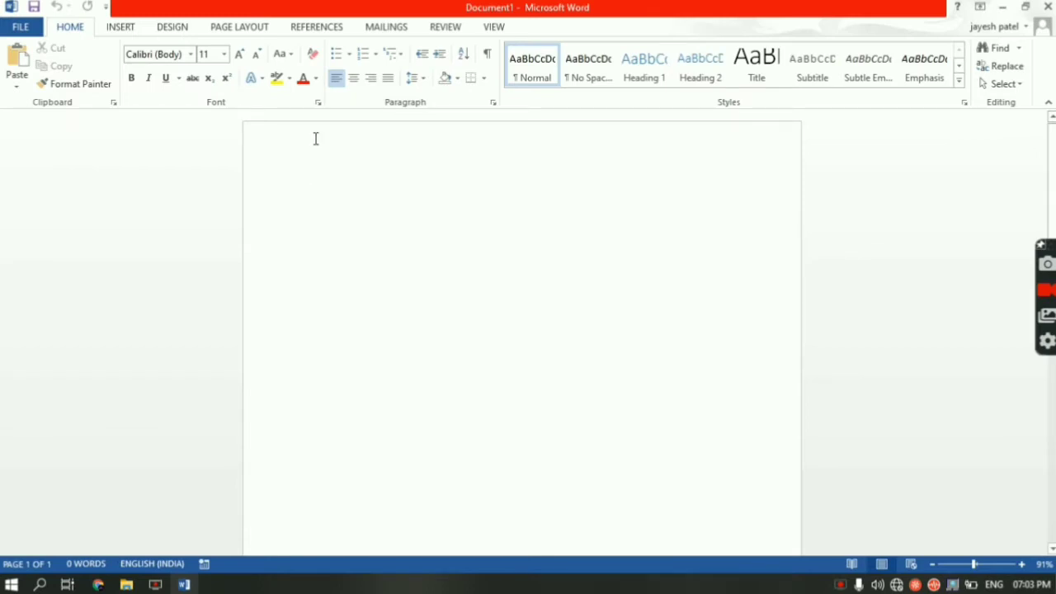
- Enter a line of random sample text on the blank page and delete all of it
text(vgfsha;fgj;sndglsdgflsdbljsfgls)
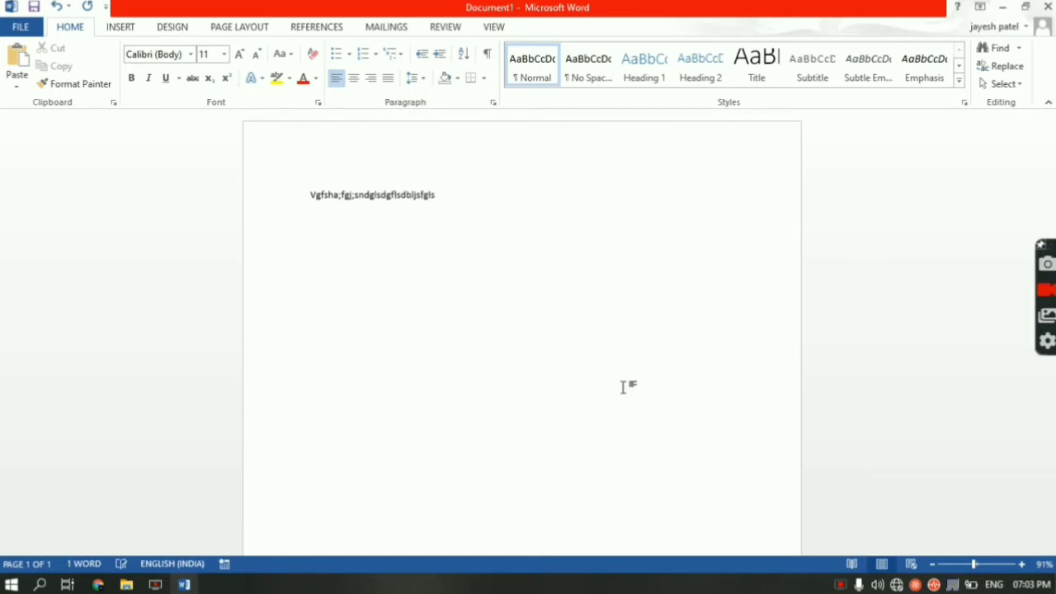
key(ctrl+a)
key(BackSpace)
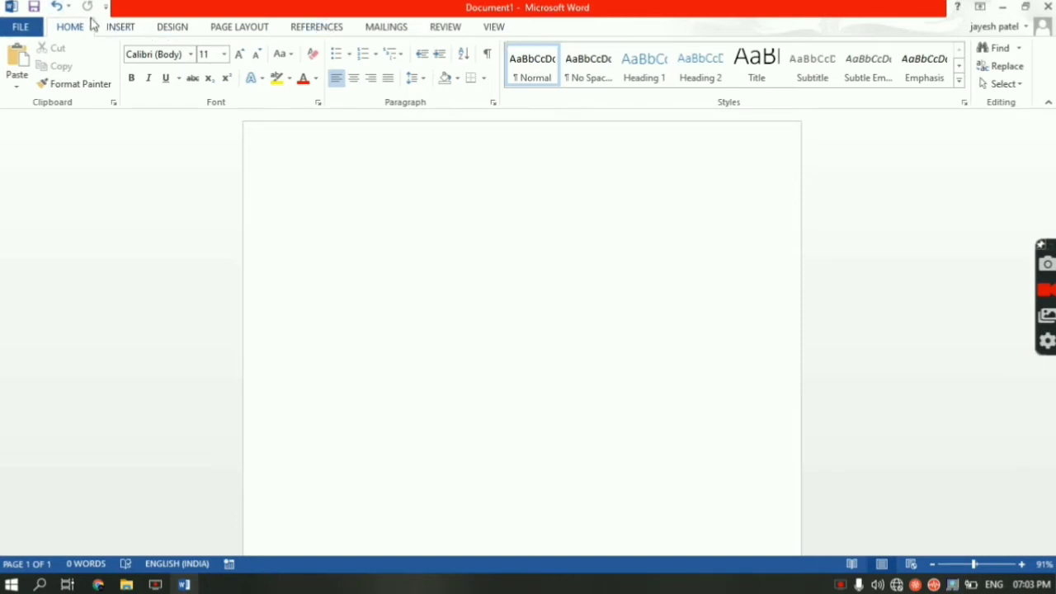
- Examine the commands available for inserting content, document design and page layout
click(120, 27)
click(170, 27)
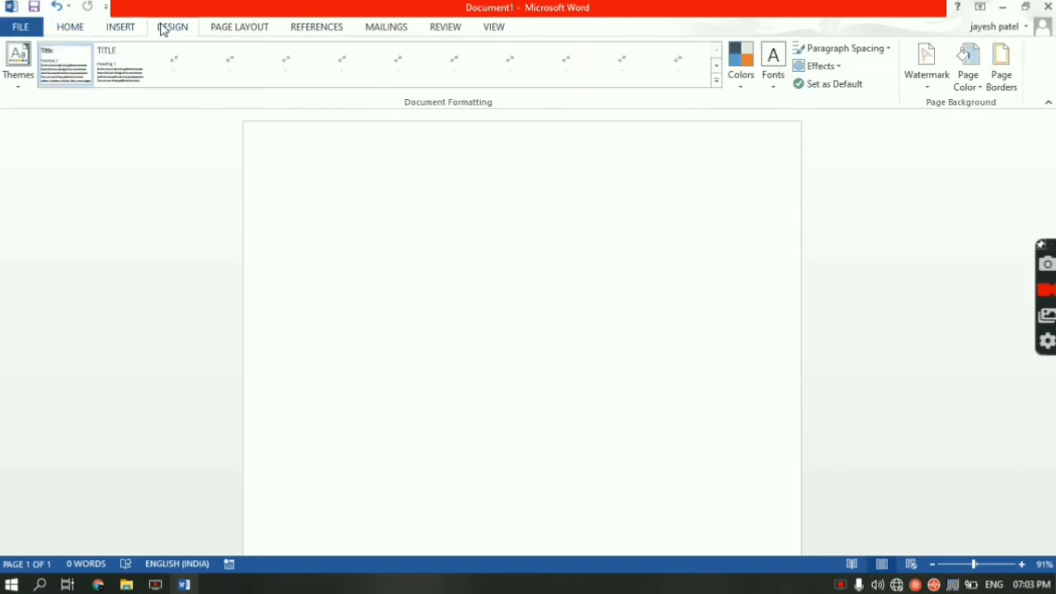
click(75, 29)
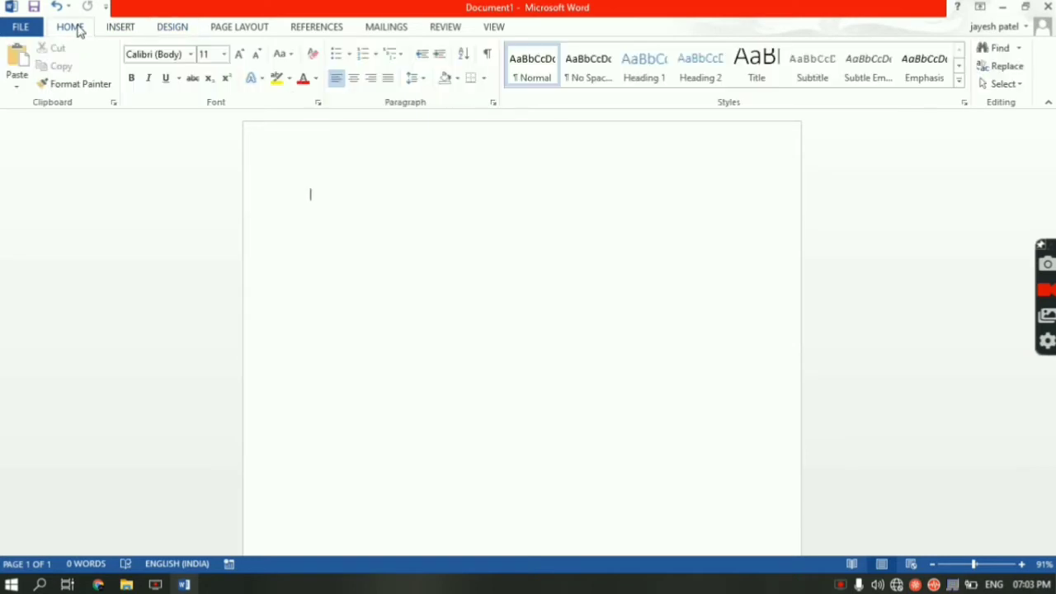
click(128, 30)
click(171, 29)
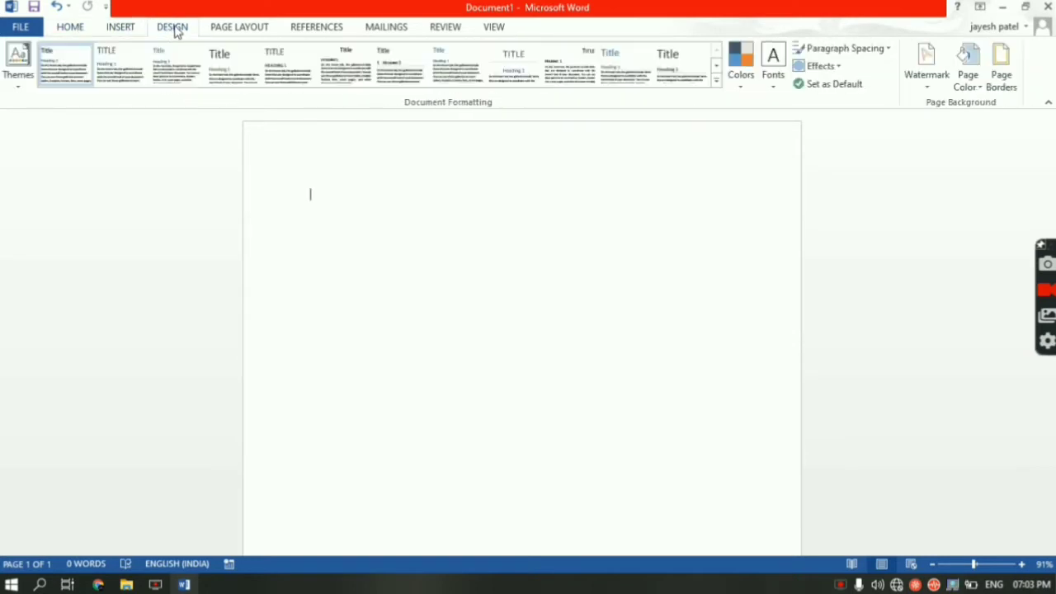
click(240, 28)
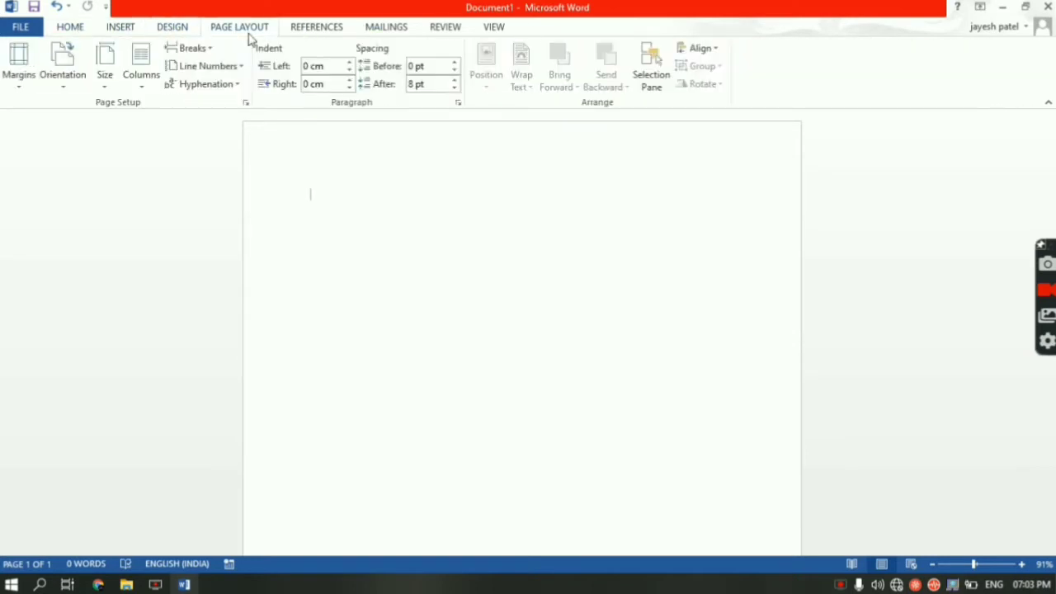
click(76, 29)
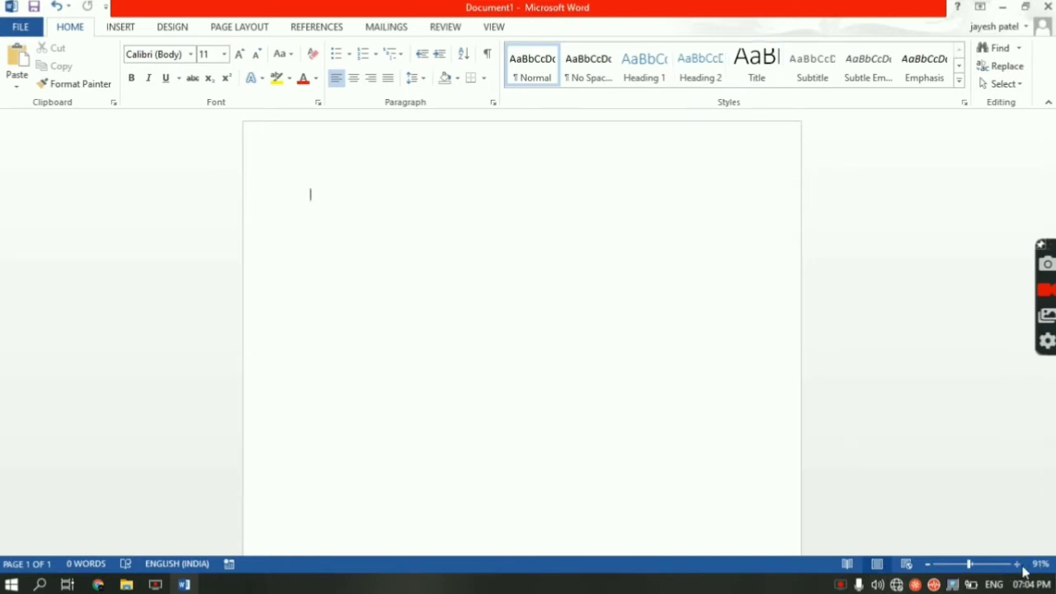
- Try several larger and smaller zoom levels for the page and leave the zoom at 124%
click(982, 566)
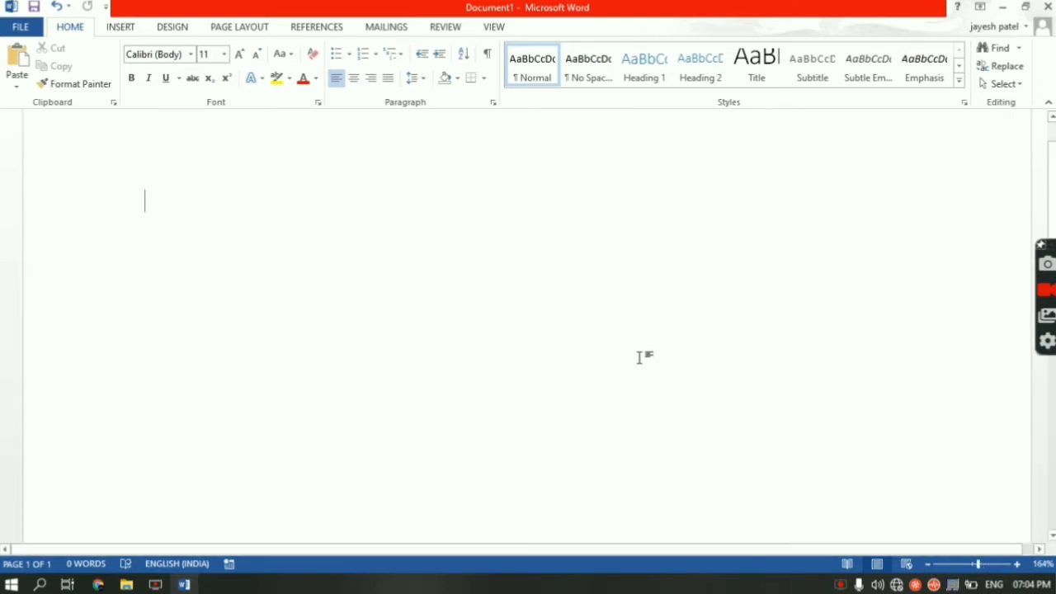
click(958, 565)
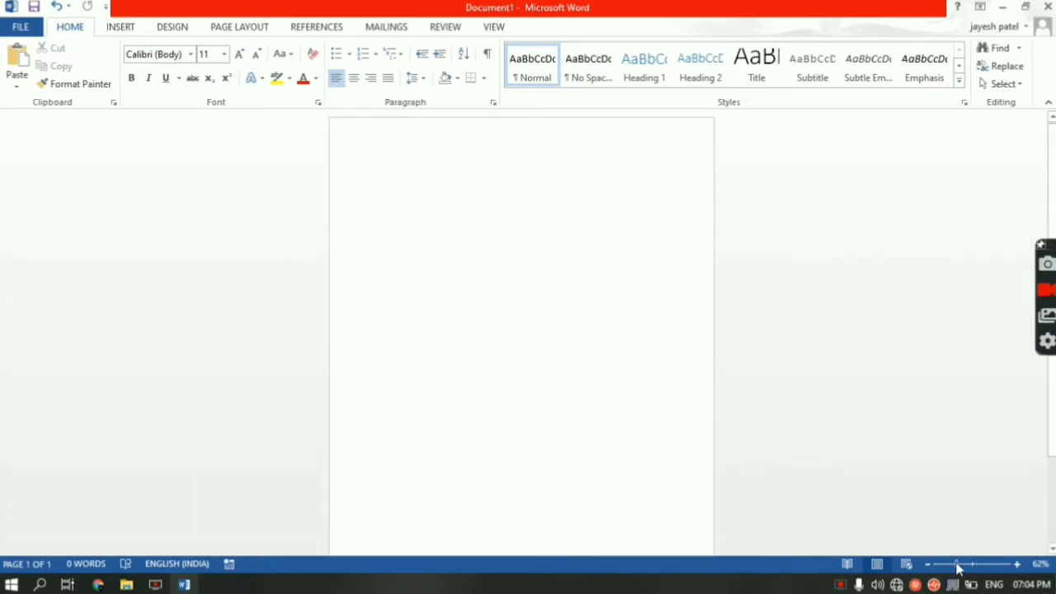
click(951, 566)
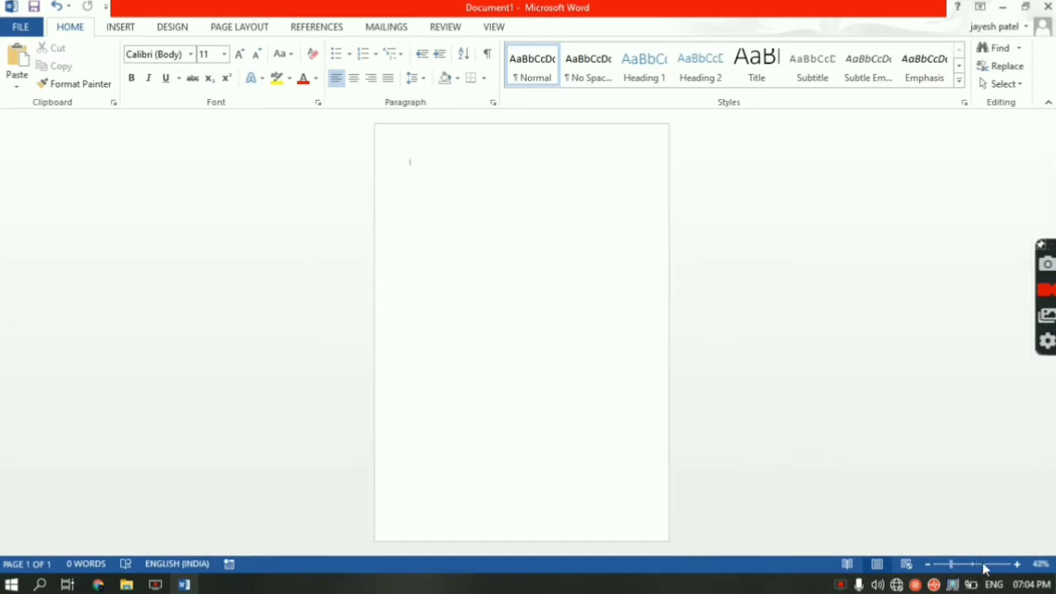
click(980, 565)
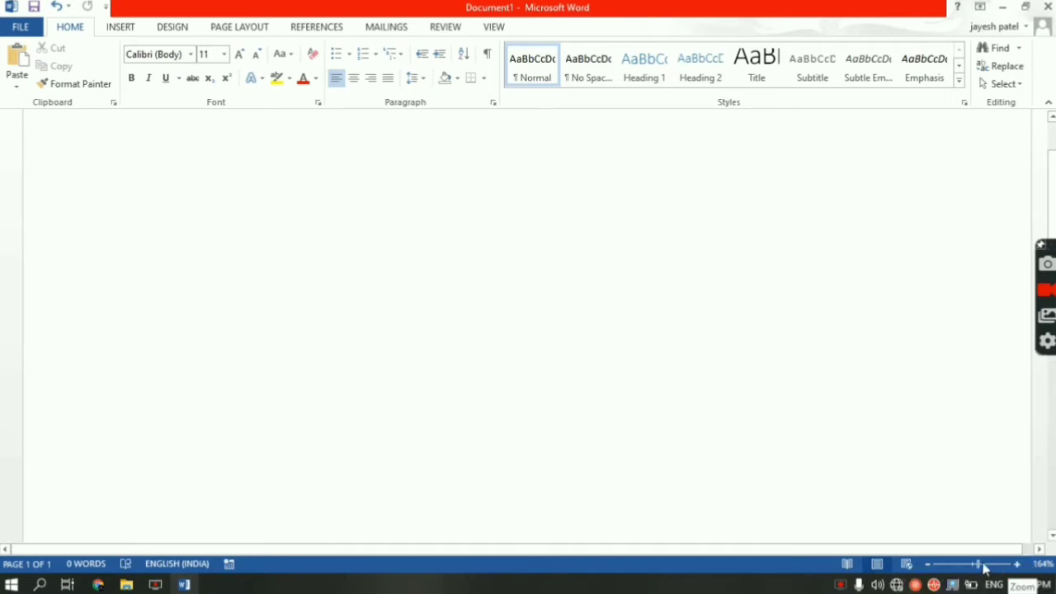
mouse_move(978, 566)
mouse_down()
mouse_move(967, 566)
mouse_move(976, 566)
mouse_up()
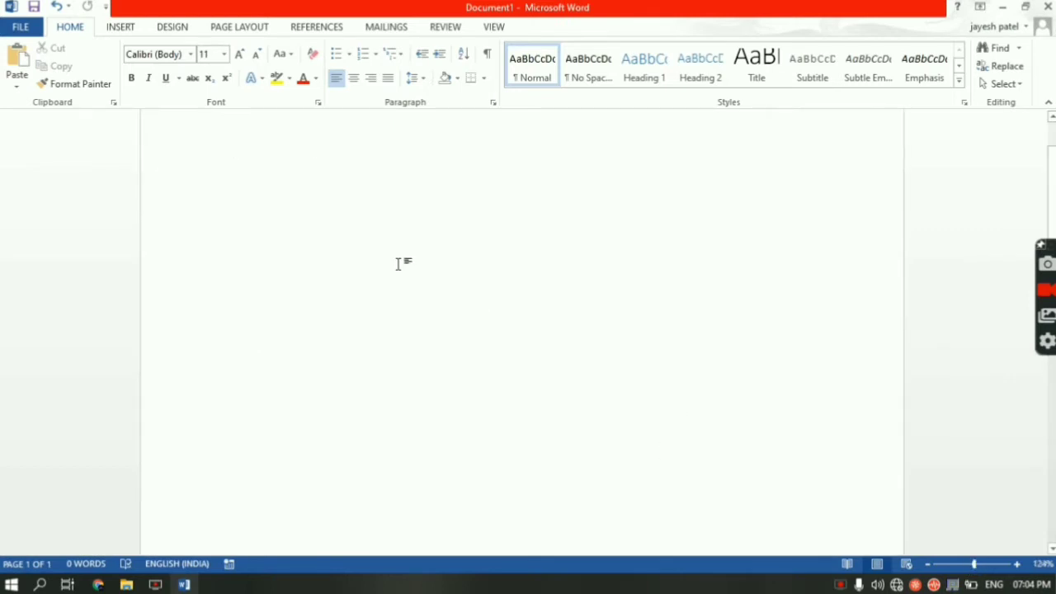
scroll(607, 254, up, 1)
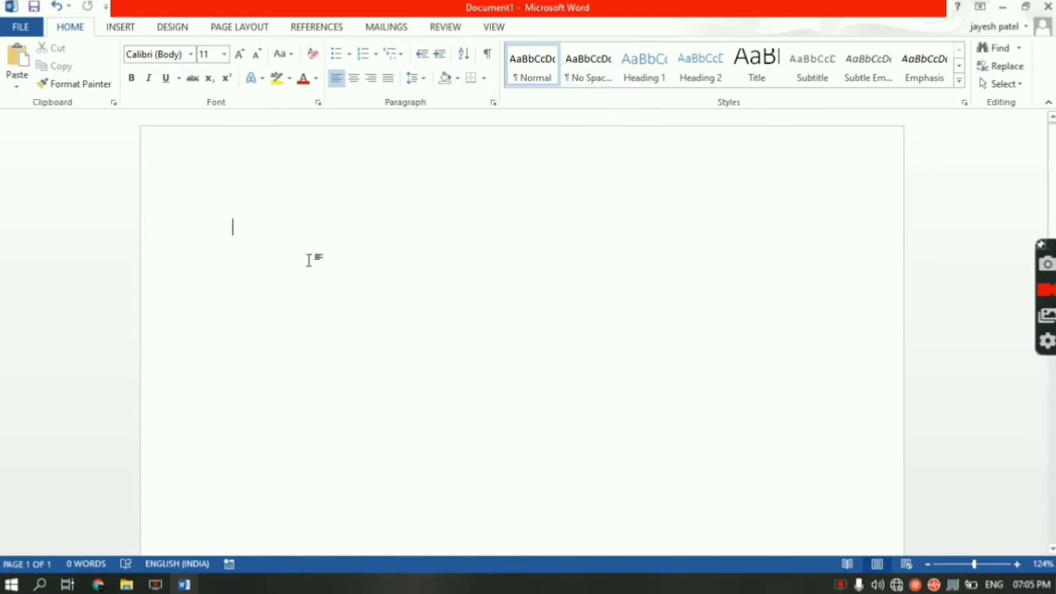
- Review the insert commands and the page setup choices for margins, orientation and paper size without changing them
click(122, 27)
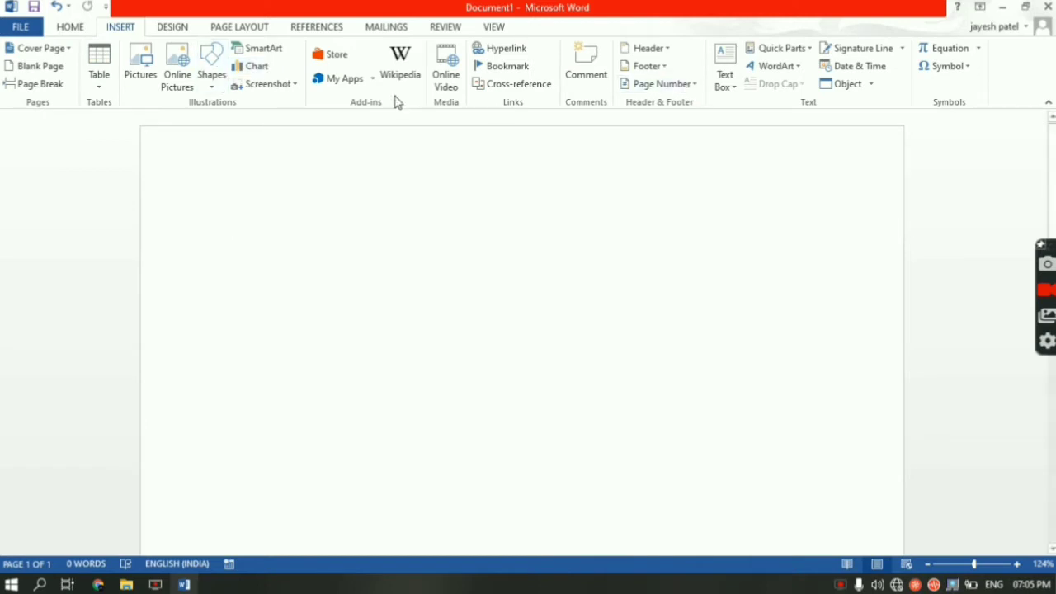
click(238, 28)
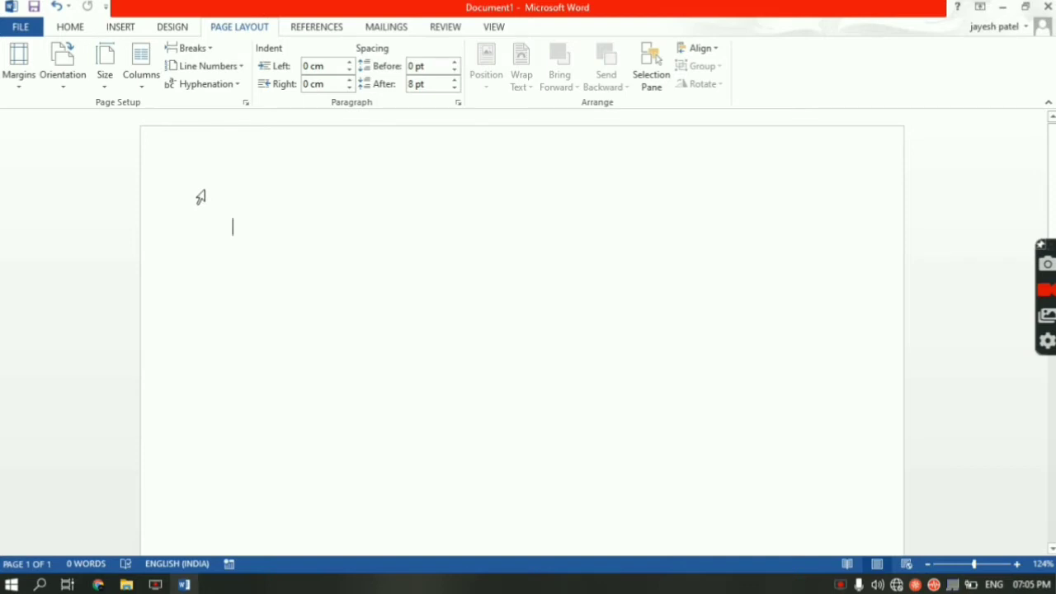
click(27, 82)
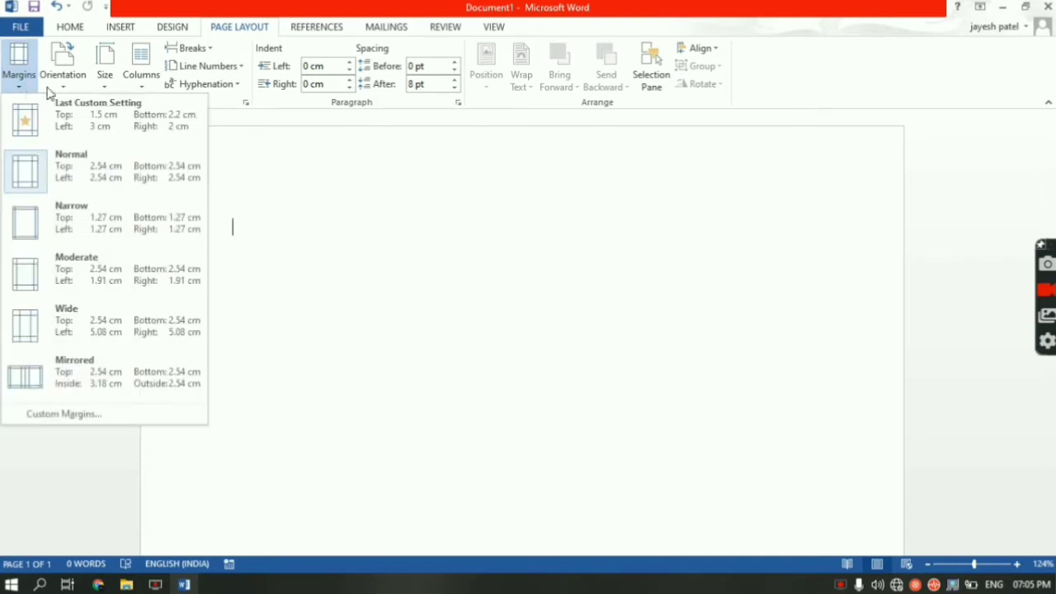
click(63, 86)
click(104, 87)
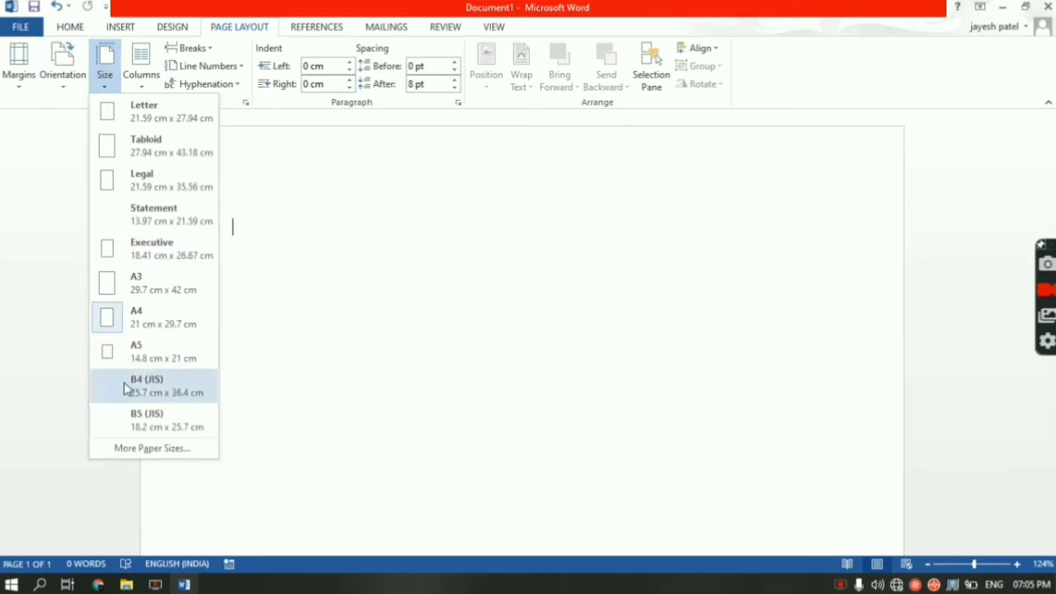
click(349, 275)
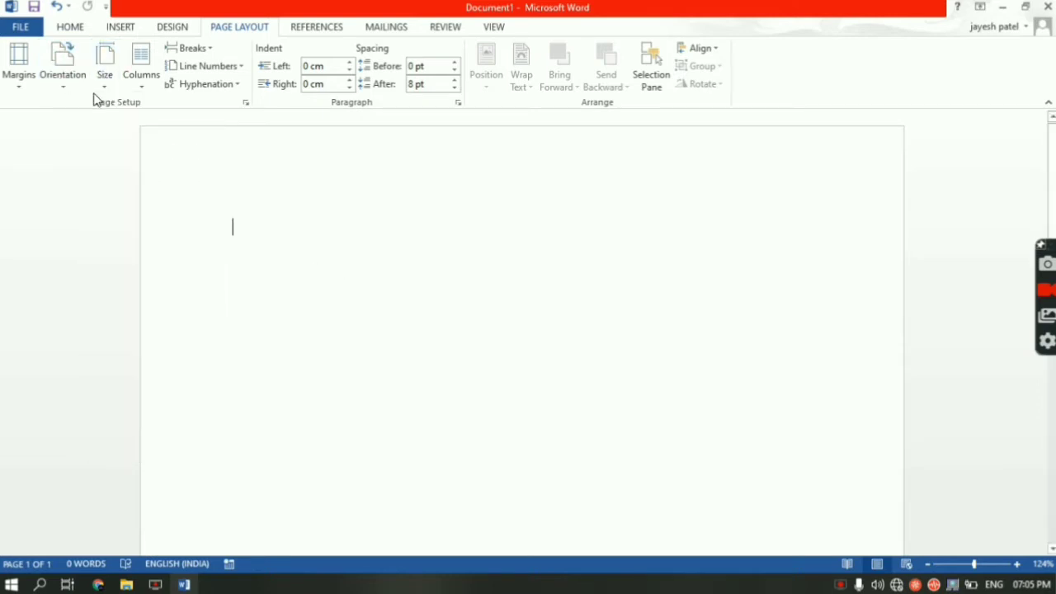
click(70, 28)
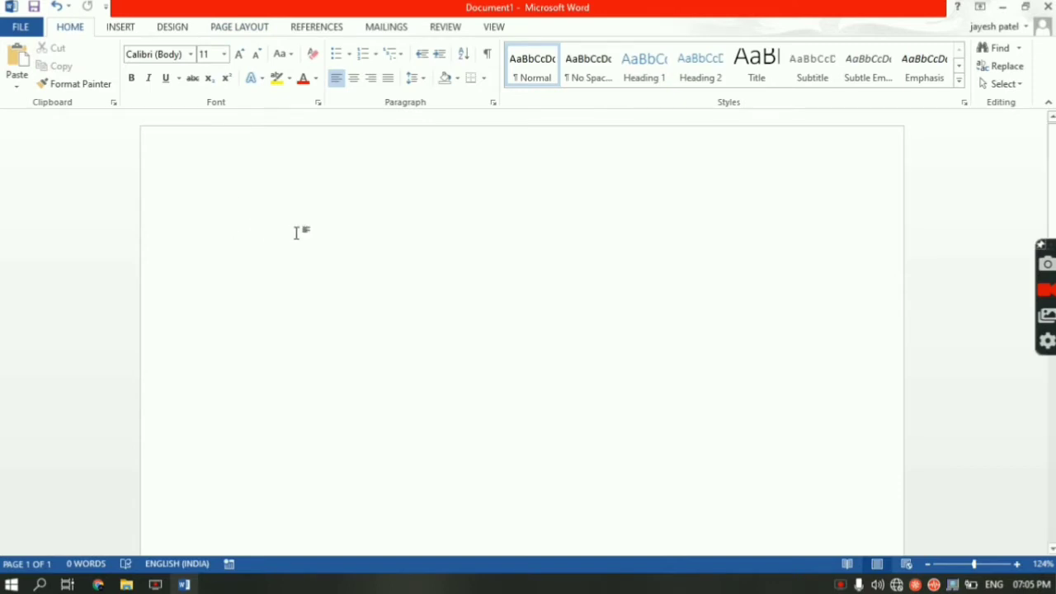
- Enter the title line "Beginners guide to word" at the start of the document
text(Beginners)
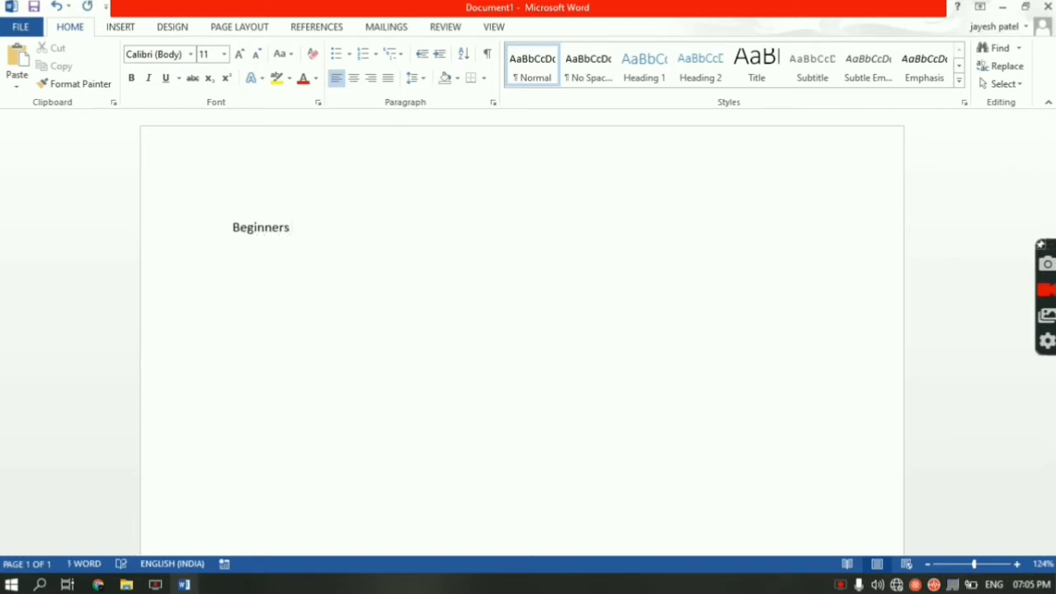
text( guide to )
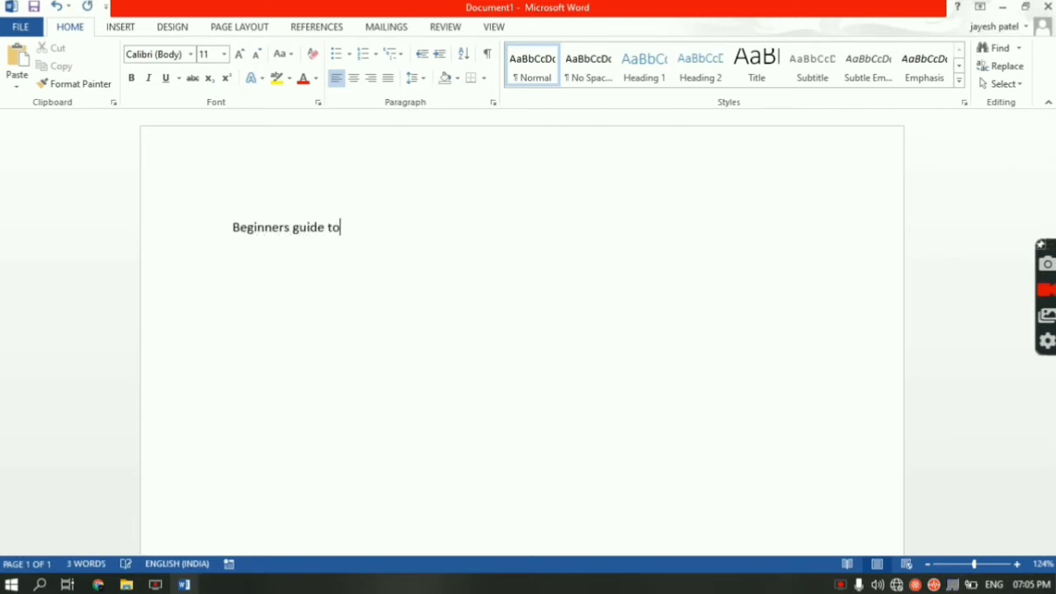
text(word)
- Add the filler line "Aldhfahrghertiaega lhojdhflaglad;a" below the title
key(Return)
text(aldhfahrghertiaega lhoghsglflzfa)
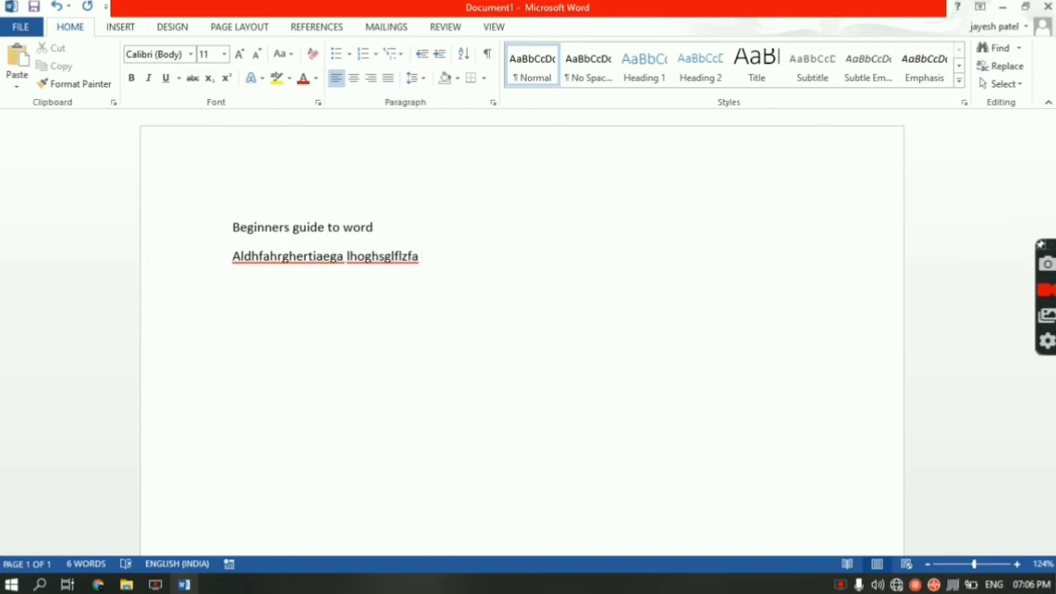
key(BackSpace)
key(BackSpace)
key(BackSpace)
key(BackSpace)
key(BackSpace)
key(BackSpace)
key(BackSpace)
key(BackSpace)
key(BackSpace)
key(BackSpace)
key(BackSpace)
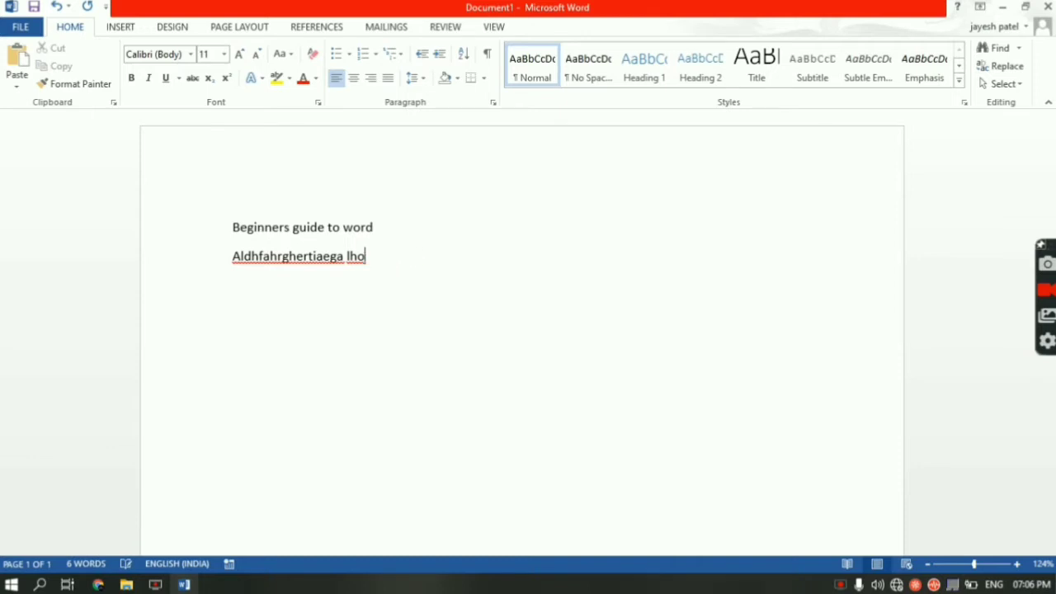
text(jdhflaglad;a)
- Add three more filler paragraphs: "Skdhljshdghsdlhsld", "Aljdhflhdlghadfkkas" and "kjhgljsdhgsdlg"
key(Return)
text(skdhljshdghsdlhsld)
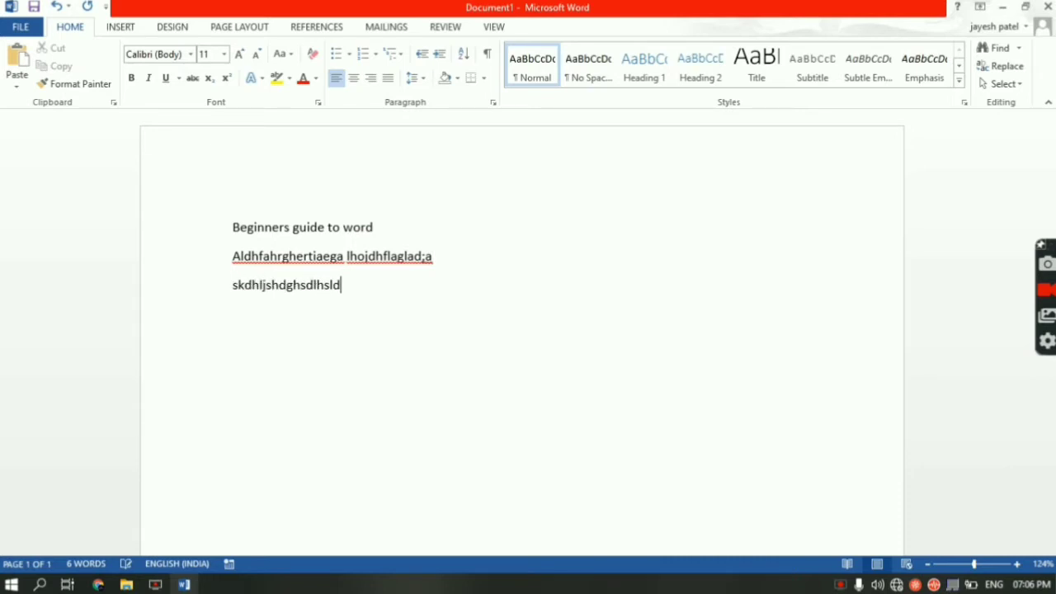
key(Return)
text(aljdhflhdlg)
text(hadfkas)
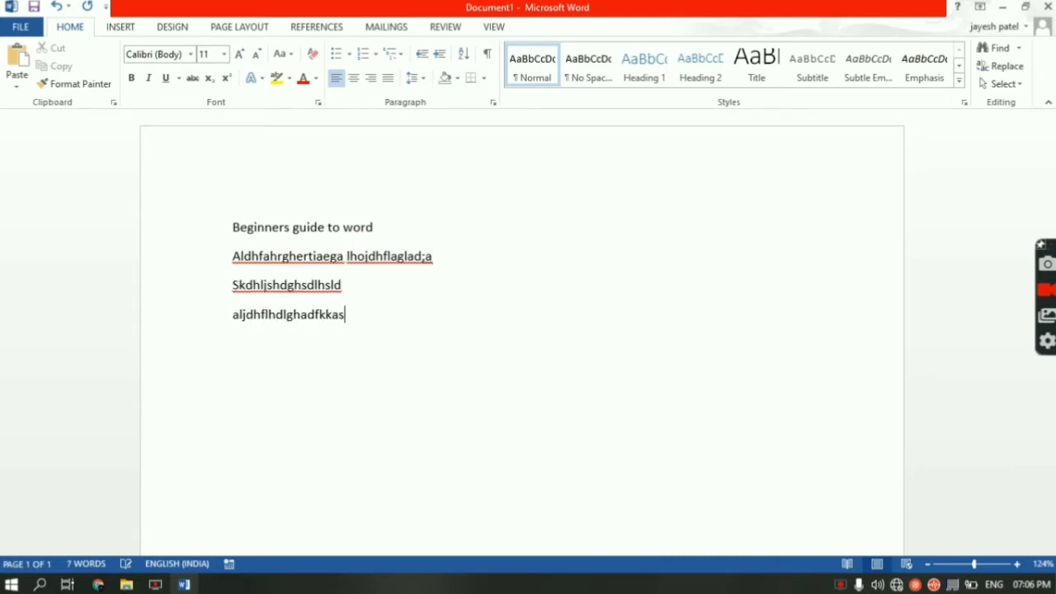
key(Return)
text(kjhgljsdhgsdlg)
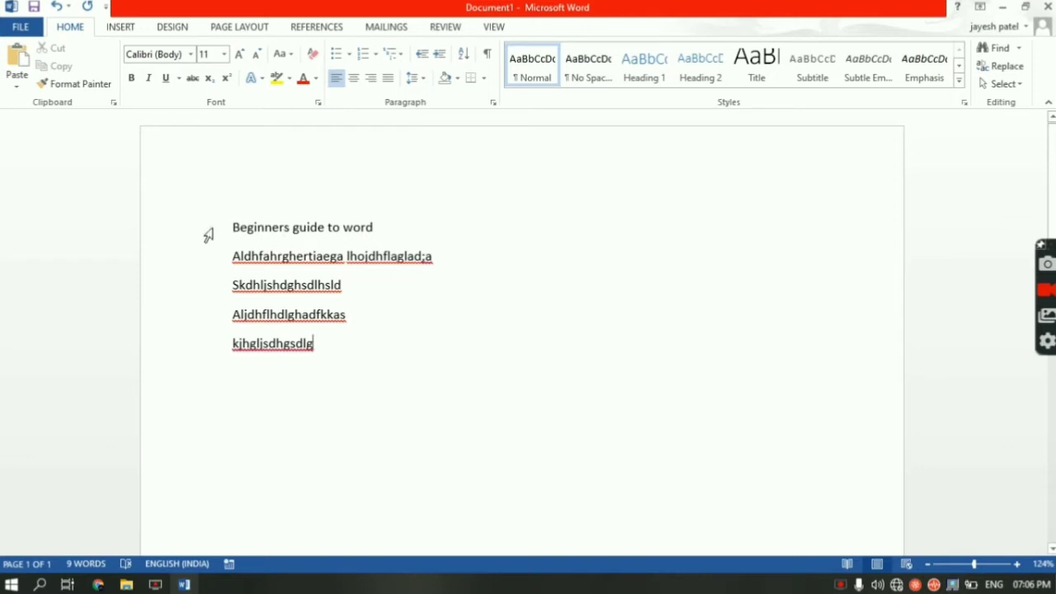
- Practise selecting the whole title line "Beginners guide to word" and clearing the selection
click(311, 231)
triple_click(312, 231)
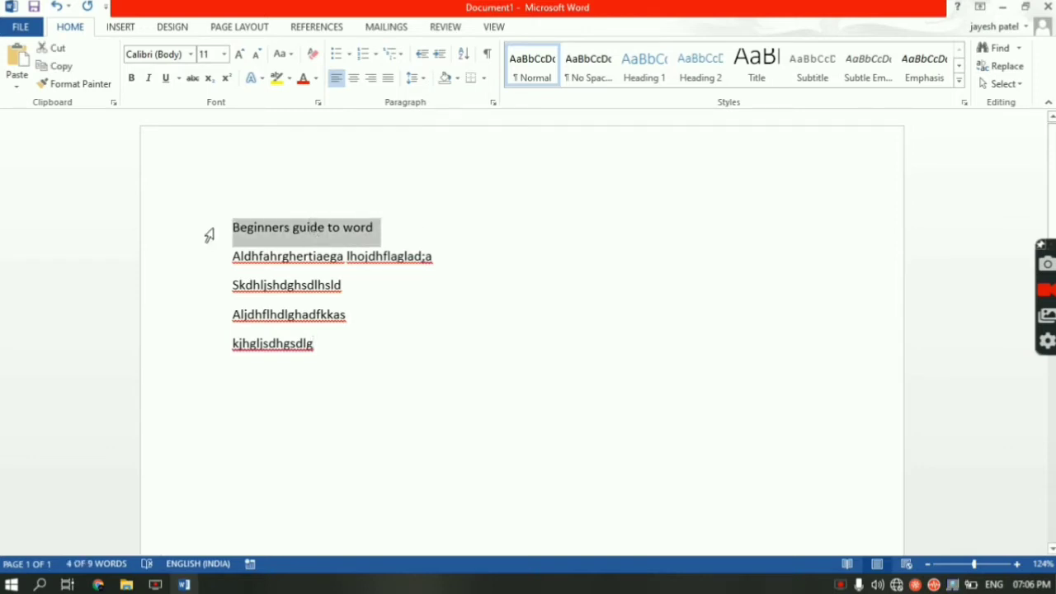
click(330, 228)
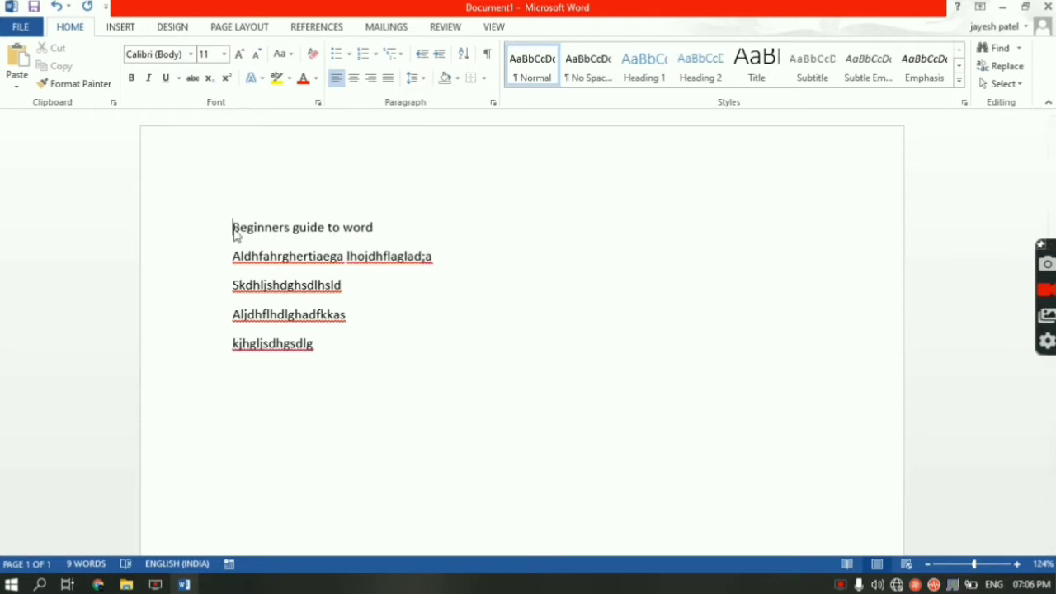
triple_click(234, 229)
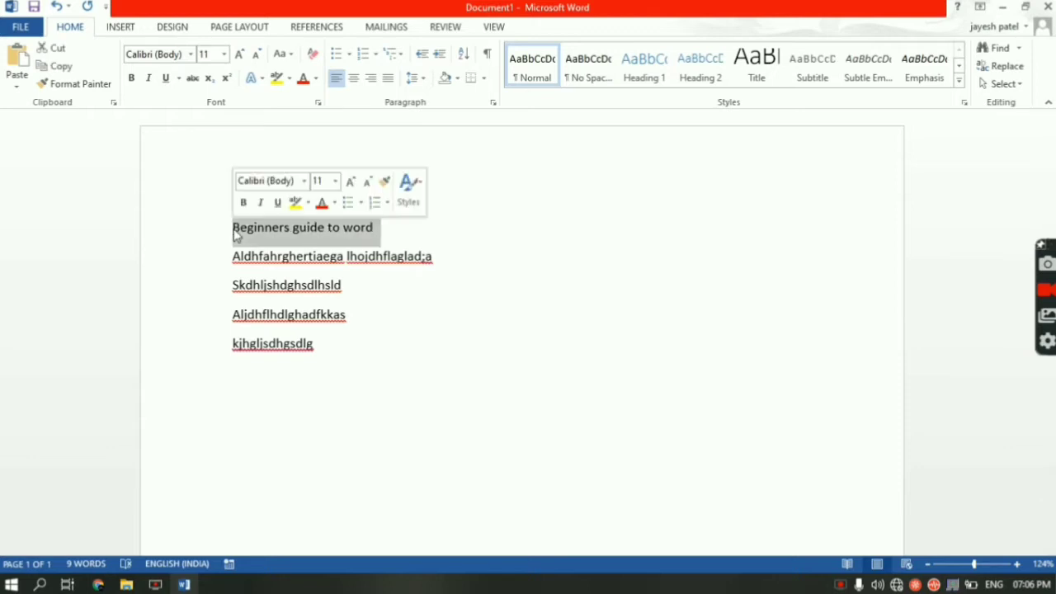
click(381, 235)
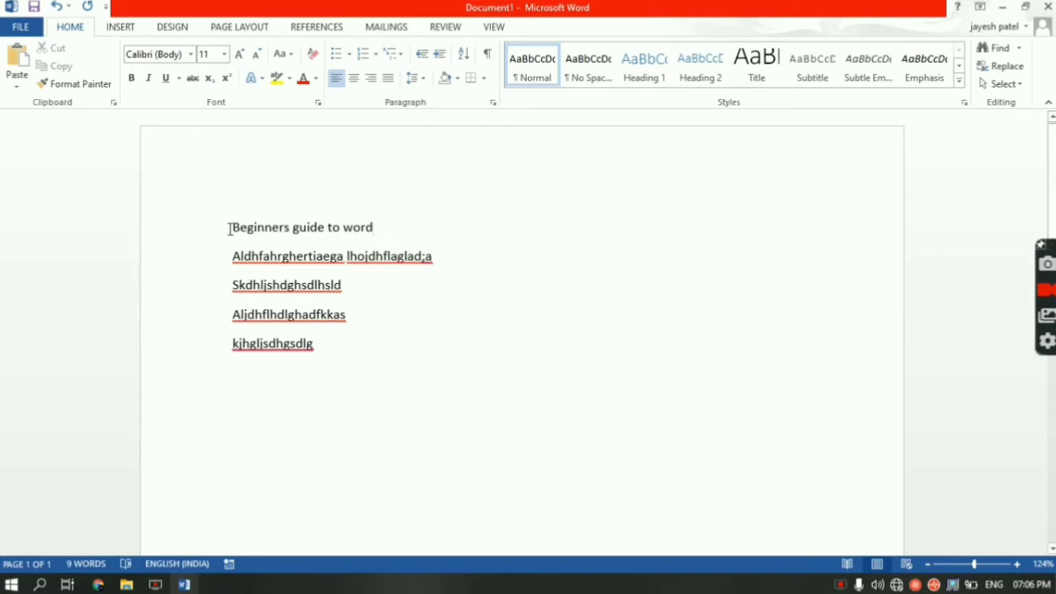
- Change the font of the whole title line "Beginners guide to word" to Times New Roman
drag(232, 229, 385, 236)
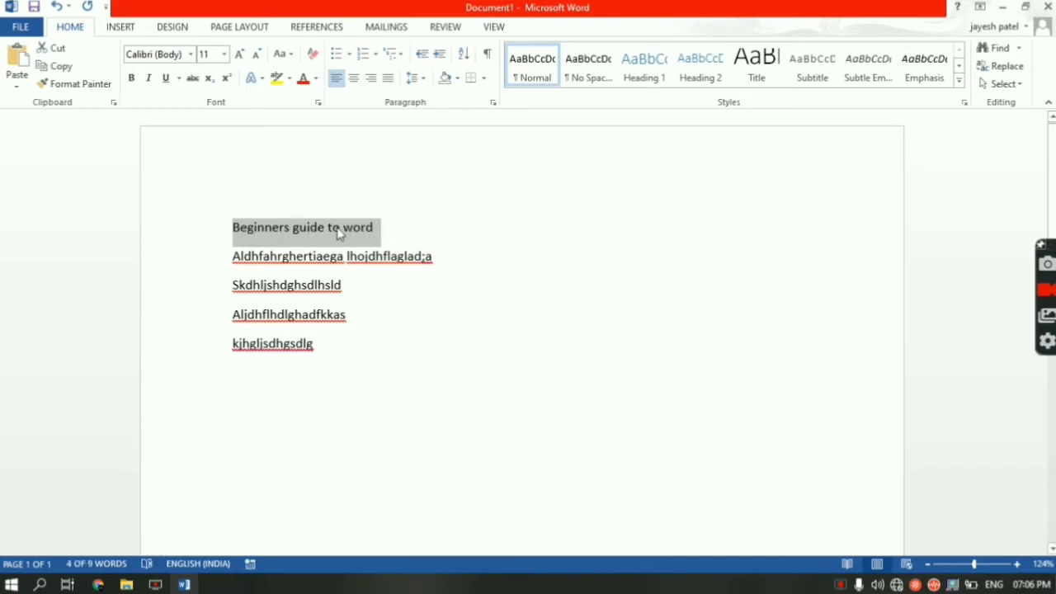
click(192, 56)
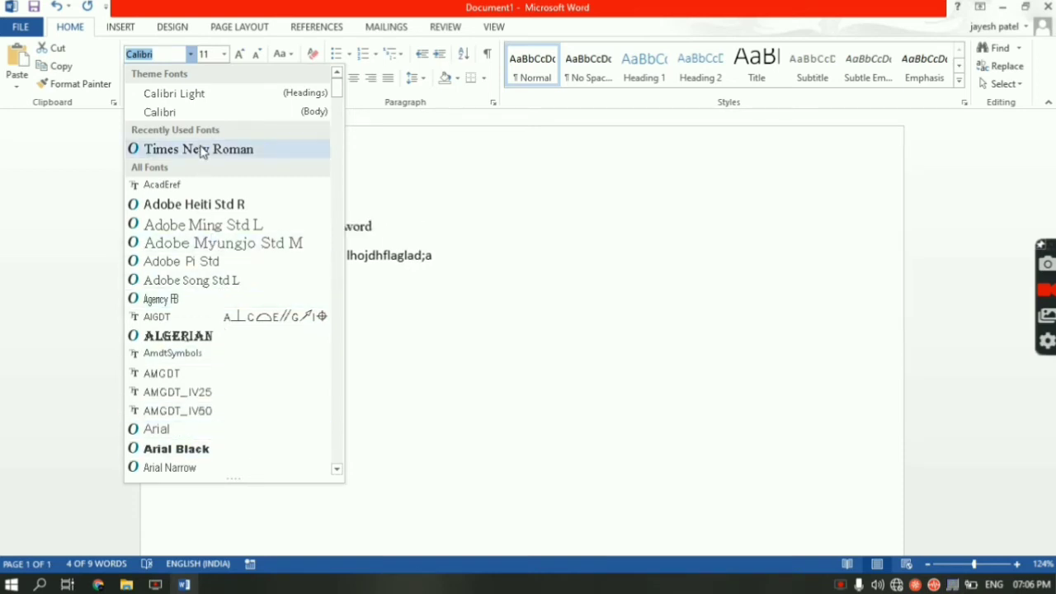
click(198, 150)
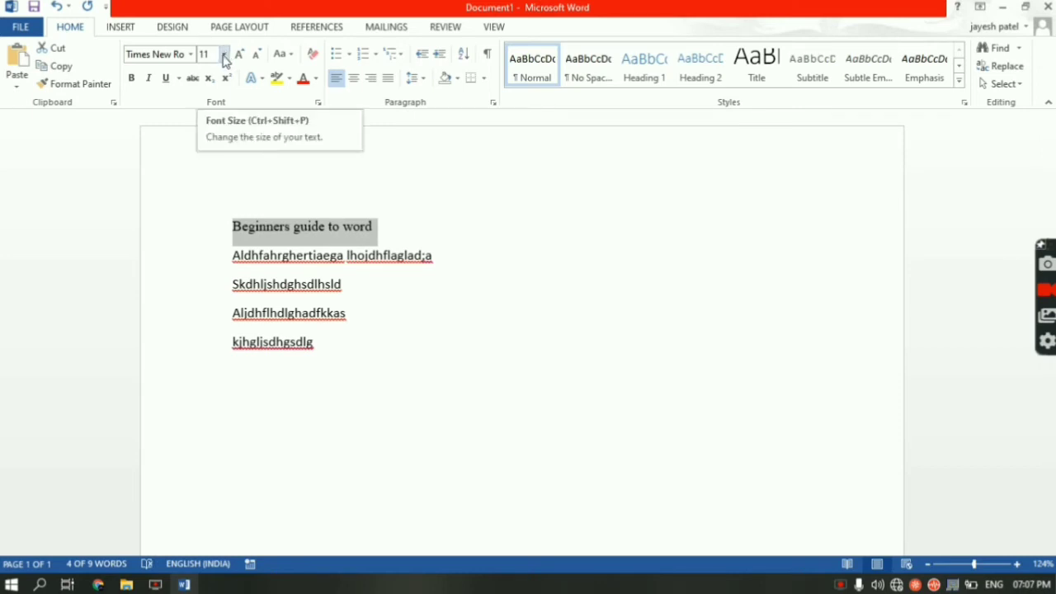
- Enlarge the title text in successive size increments up to 28
click(222, 55)
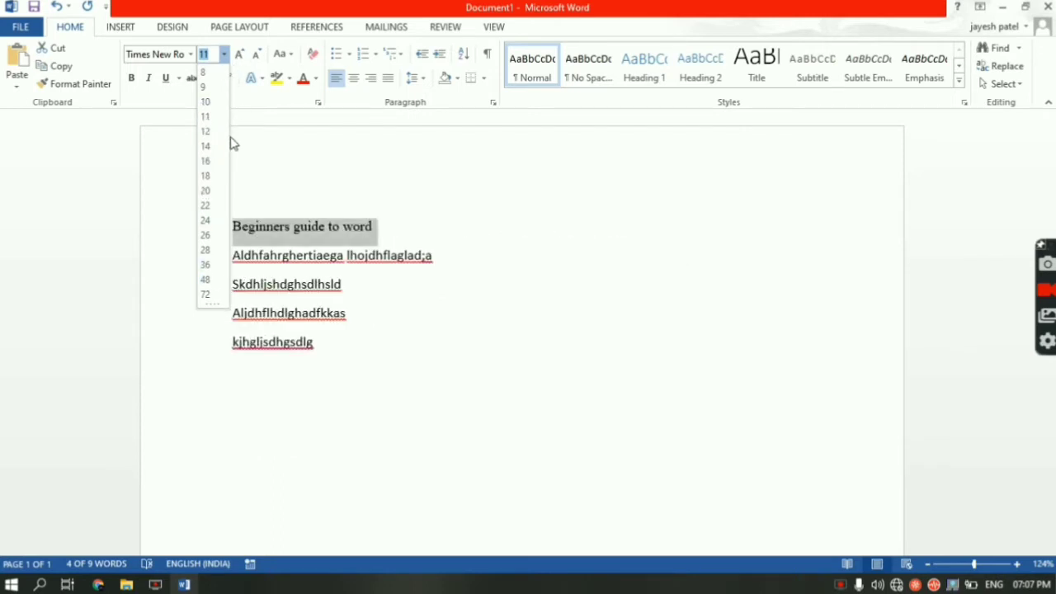
click(239, 55)
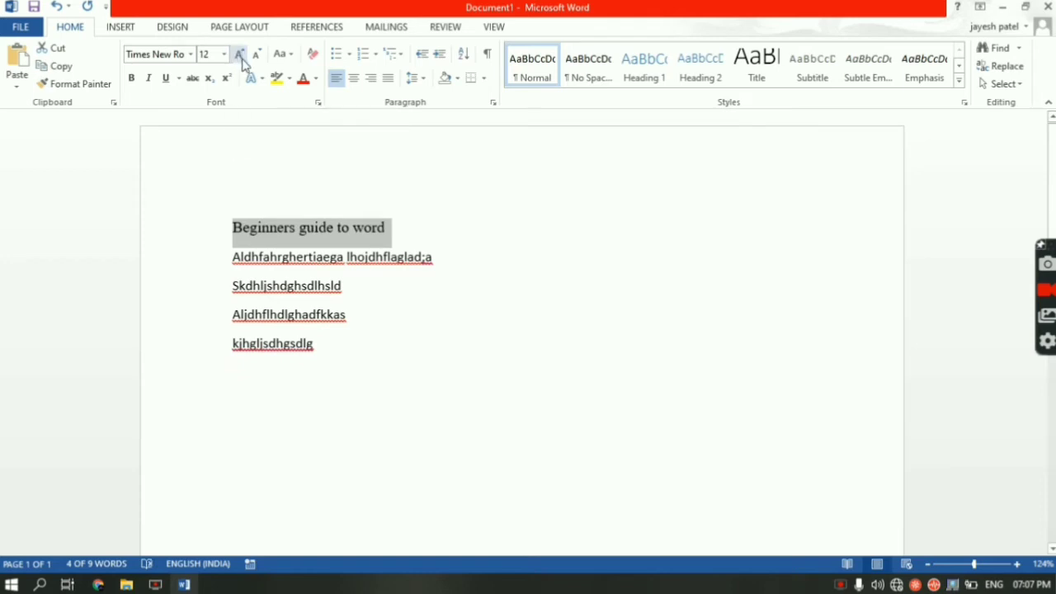
click(239, 54)
click(239, 54)
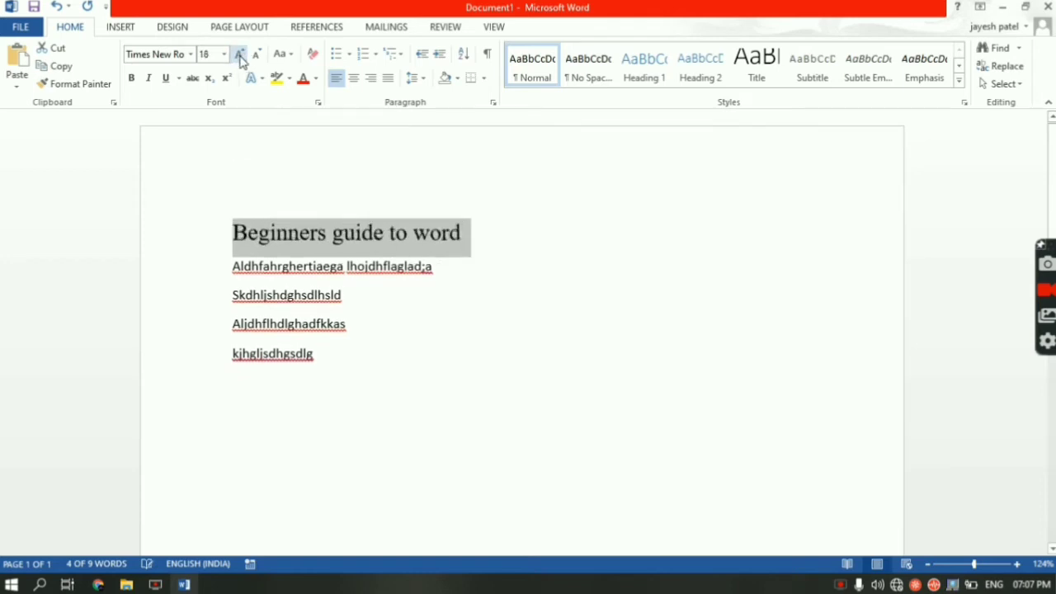
click(239, 54)
click(239, 55)
click(239, 54)
click(239, 54)
click(239, 55)
click(239, 55)
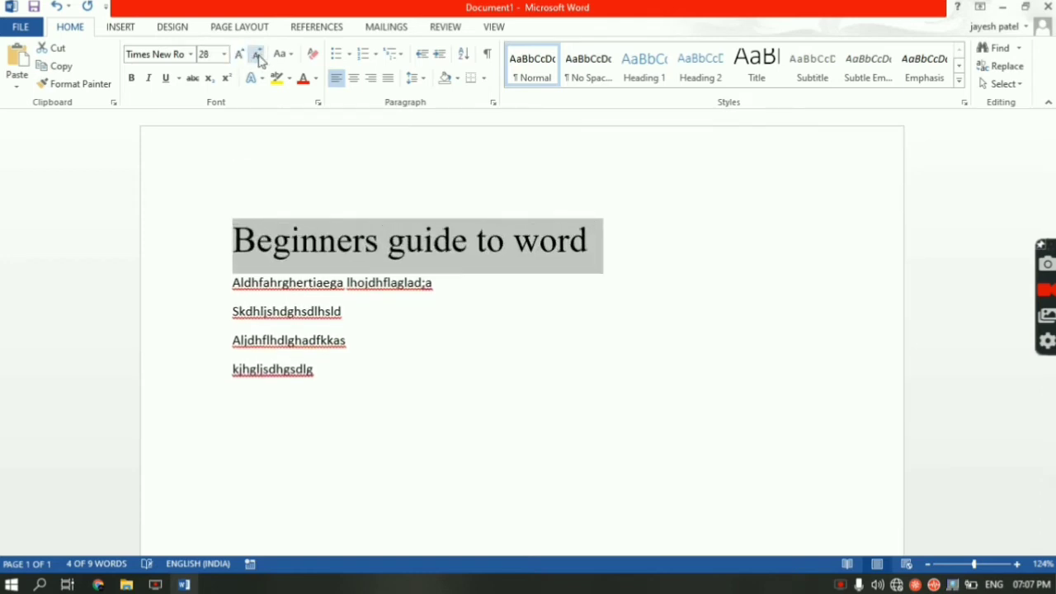
- Shrink the title text in successive size decrements down to 14
click(258, 55)
click(258, 54)
click(258, 55)
click(259, 55)
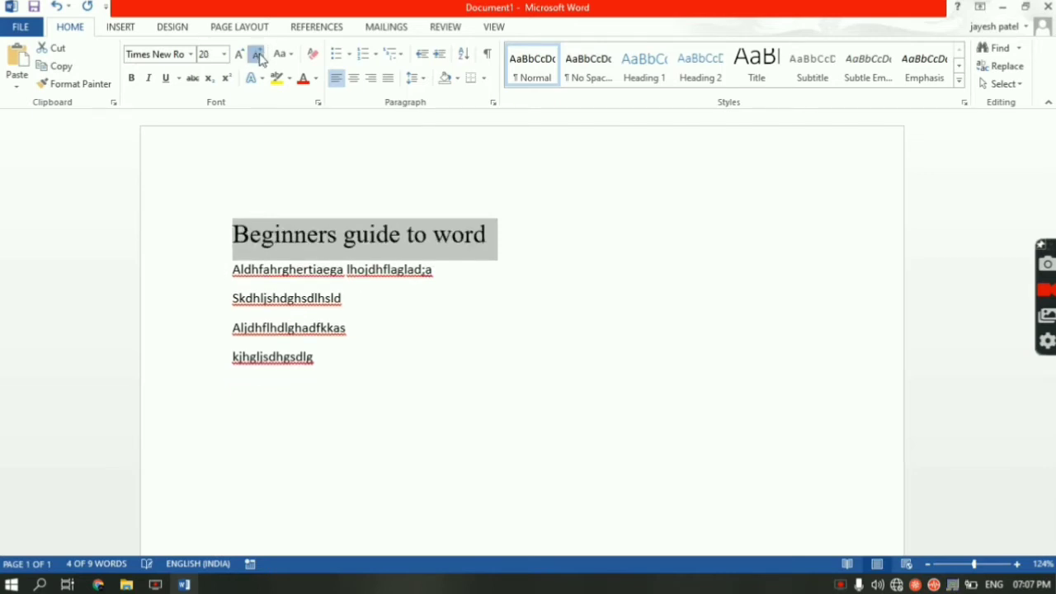
click(258, 55)
click(258, 55)
click(259, 54)
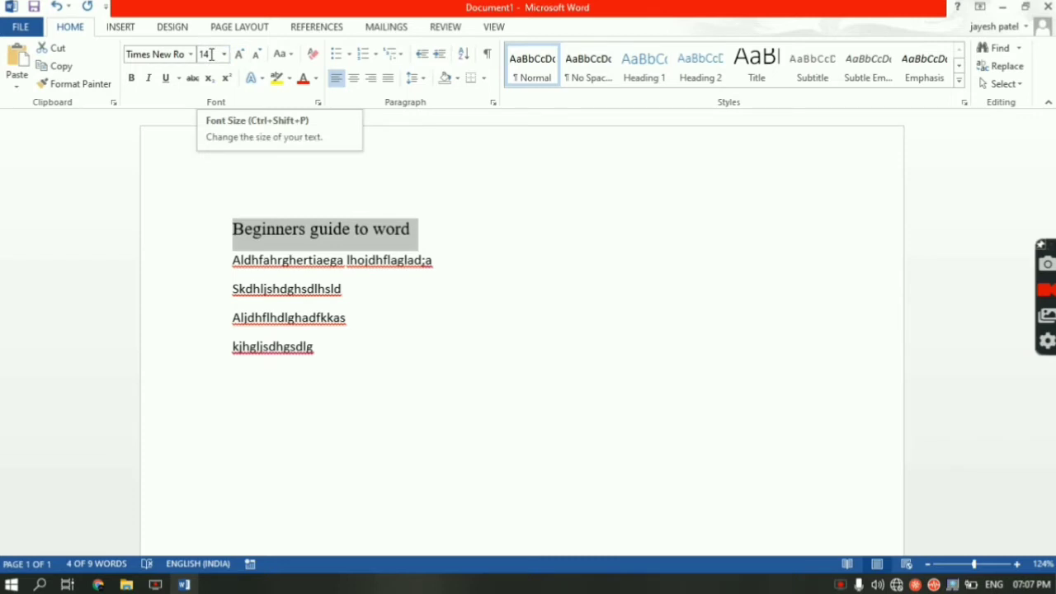
- Set the title's font size to 18 by entering the value directly
click(211, 54)
text(1)
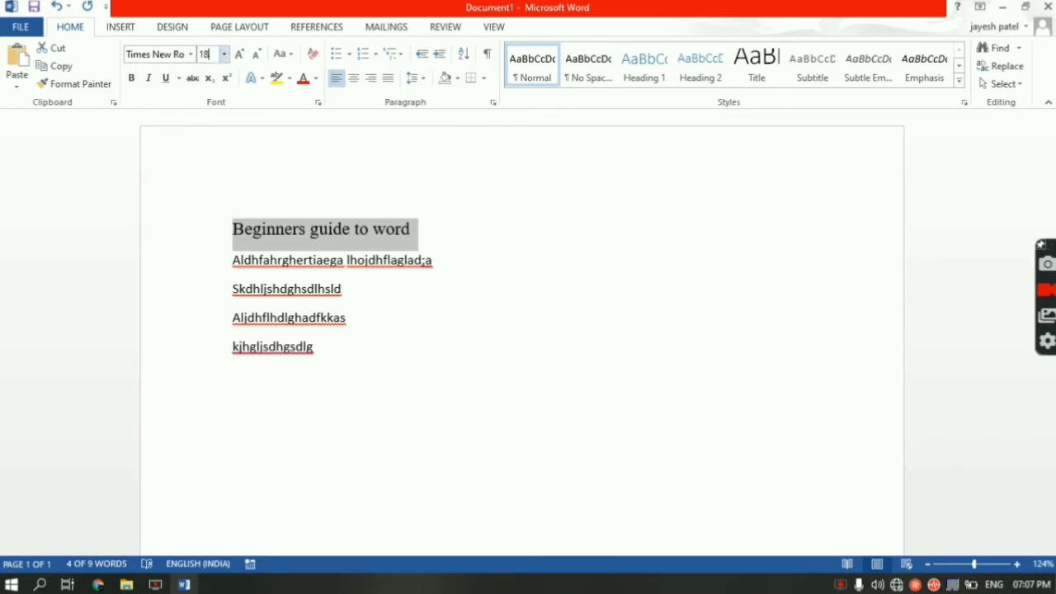
key(Return)
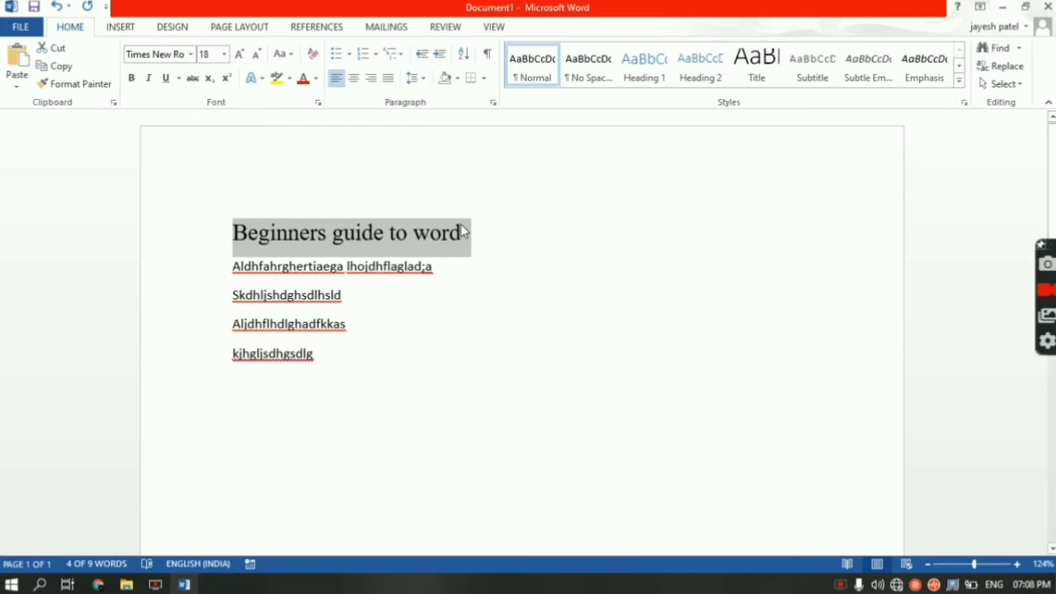
- Format the title as bold, italic and underlined
click(132, 79)
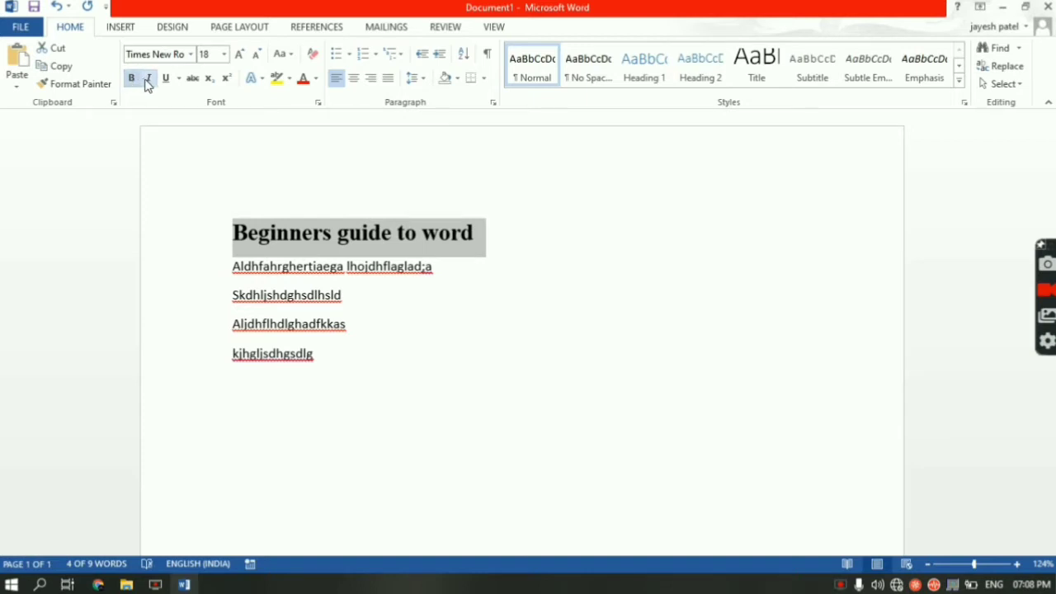
click(147, 81)
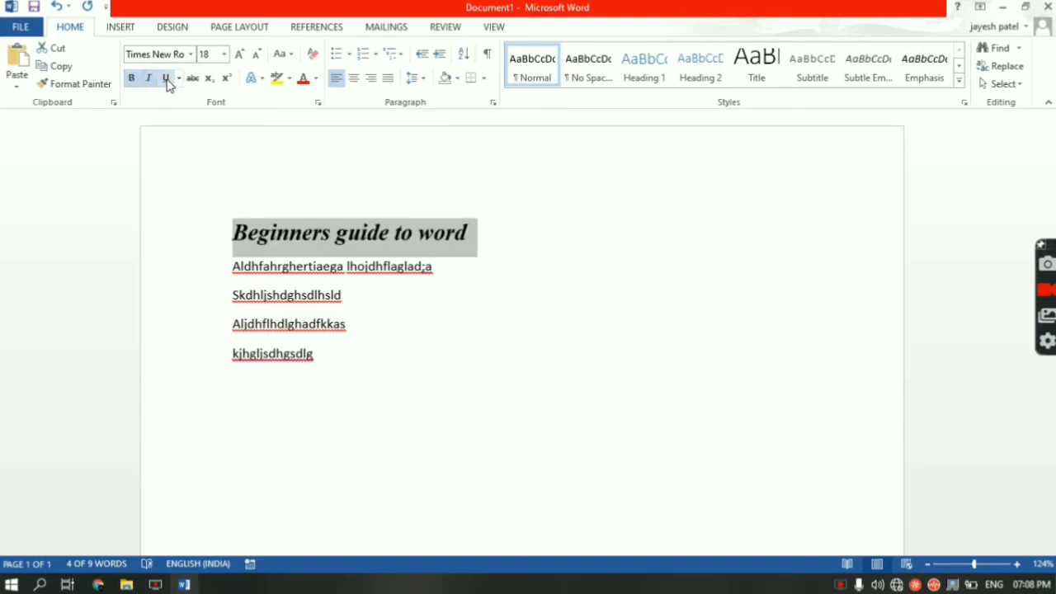
click(167, 81)
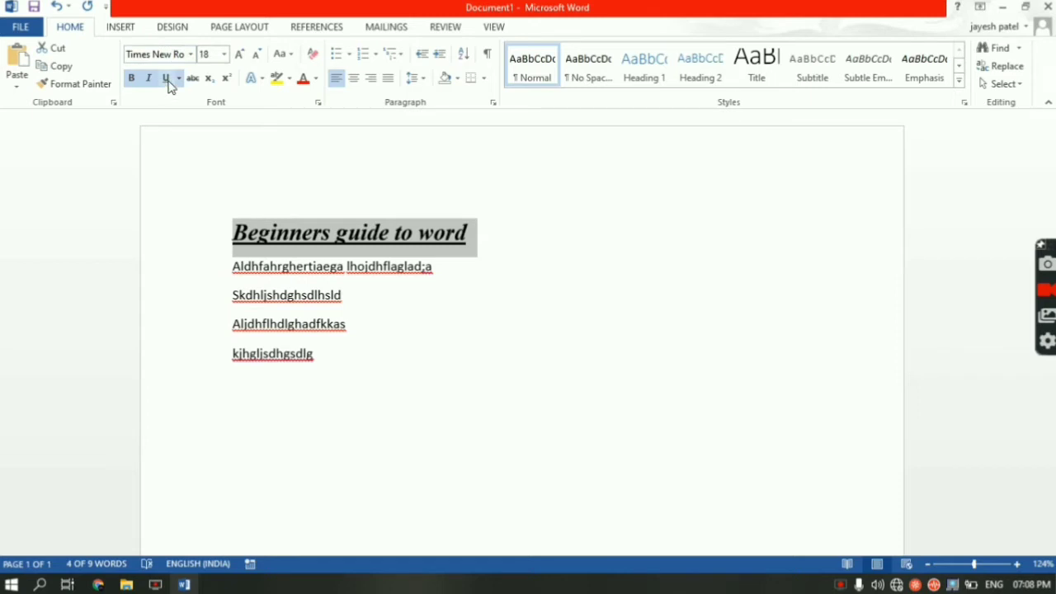
click(168, 80)
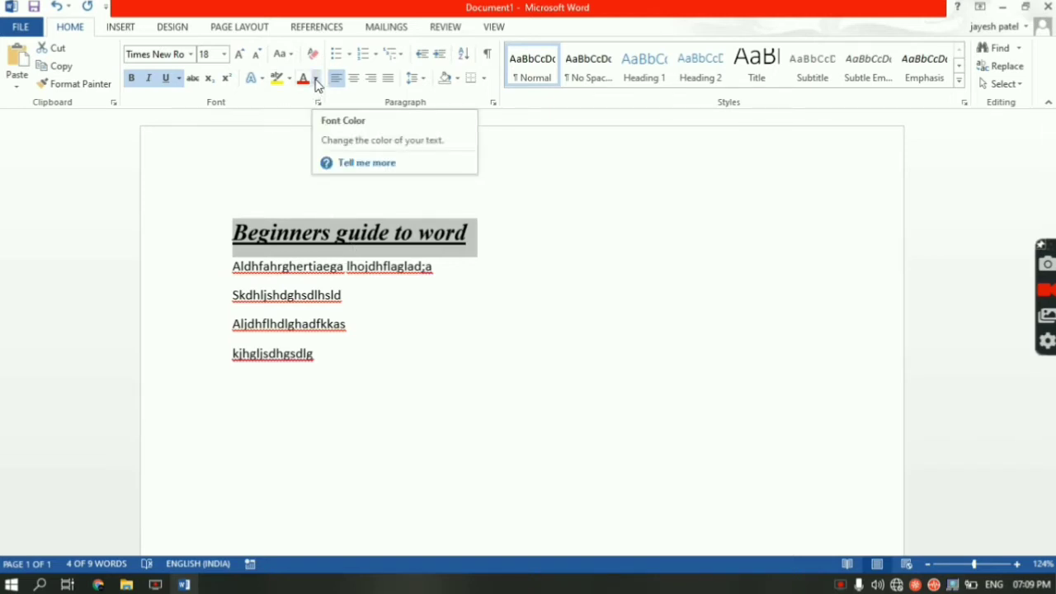
- Colour the title text standard dark blue and set its text highlight to No Color
click(316, 80)
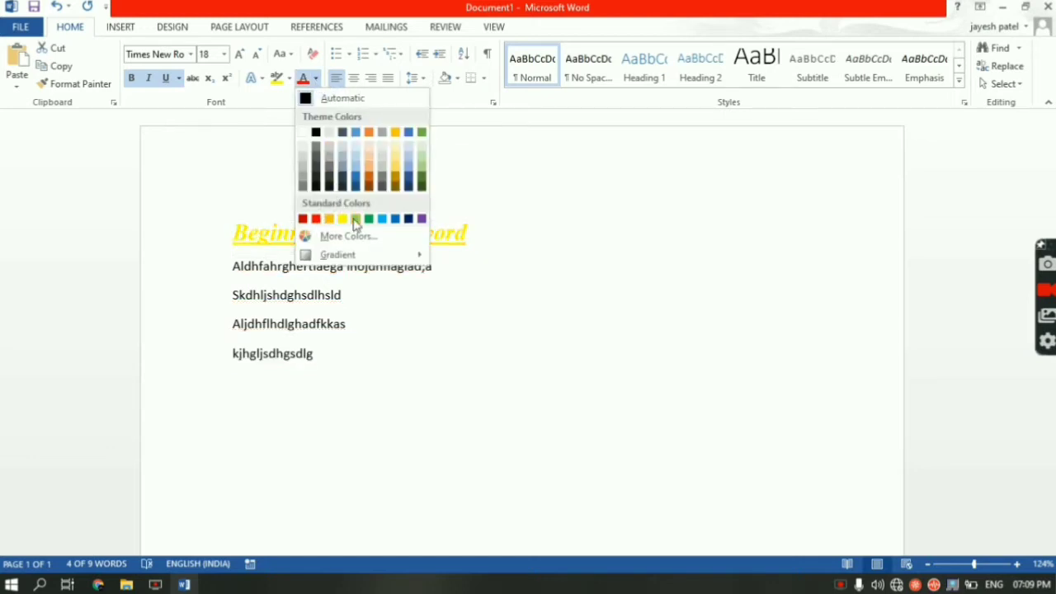
click(410, 219)
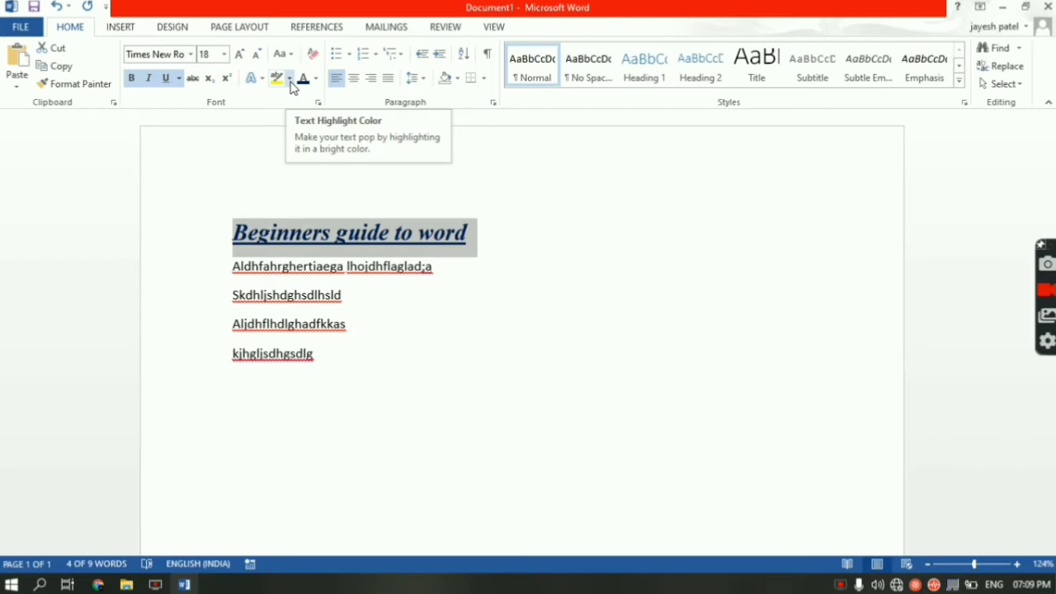
click(290, 82)
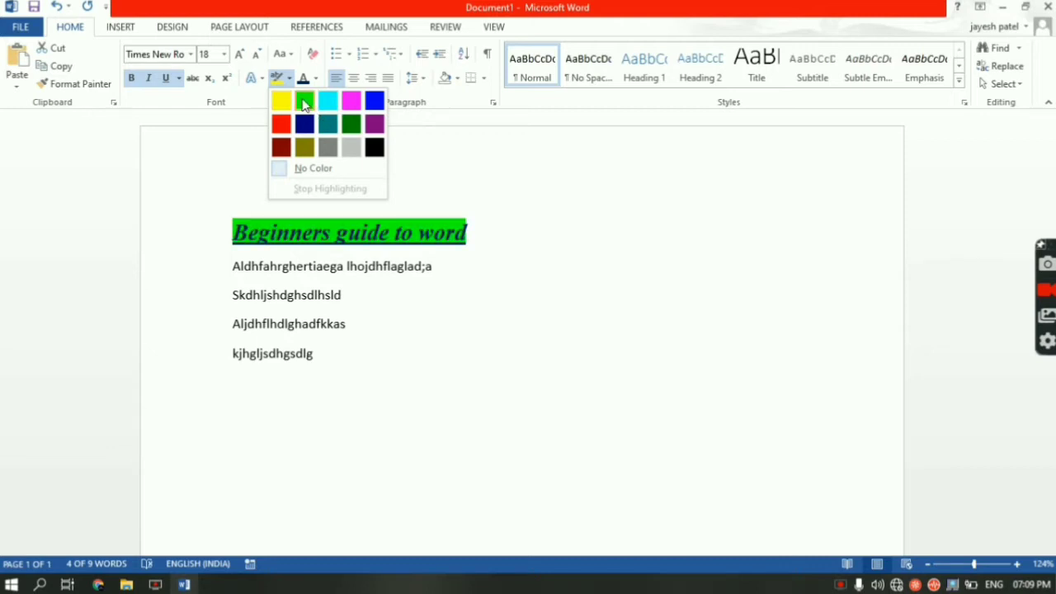
click(302, 168)
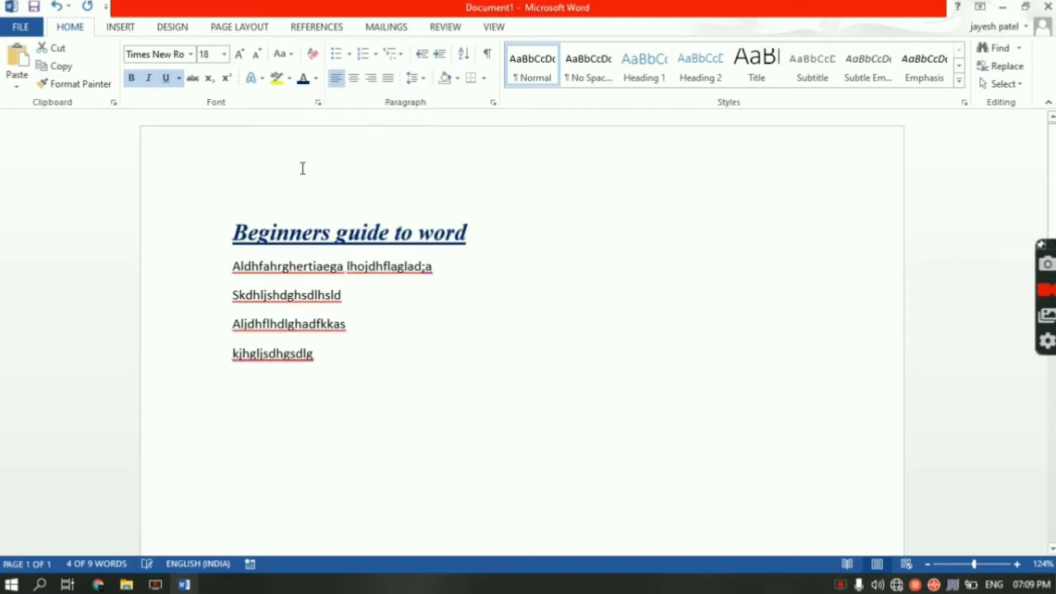
key(End)
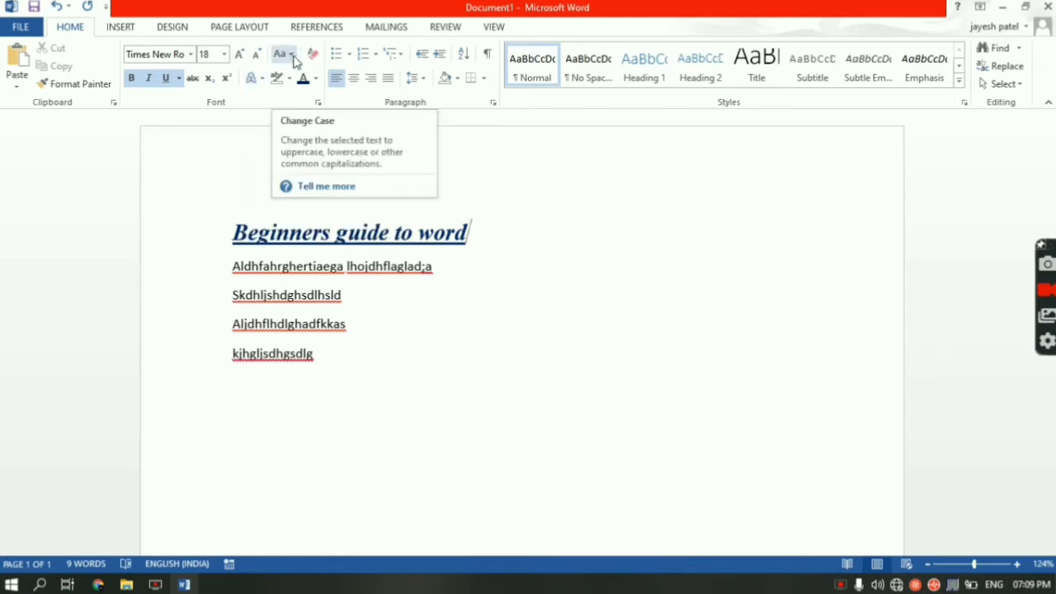
- Try the lowercase and UPPERCASE options of Change Case on the whole title
click(293, 54)
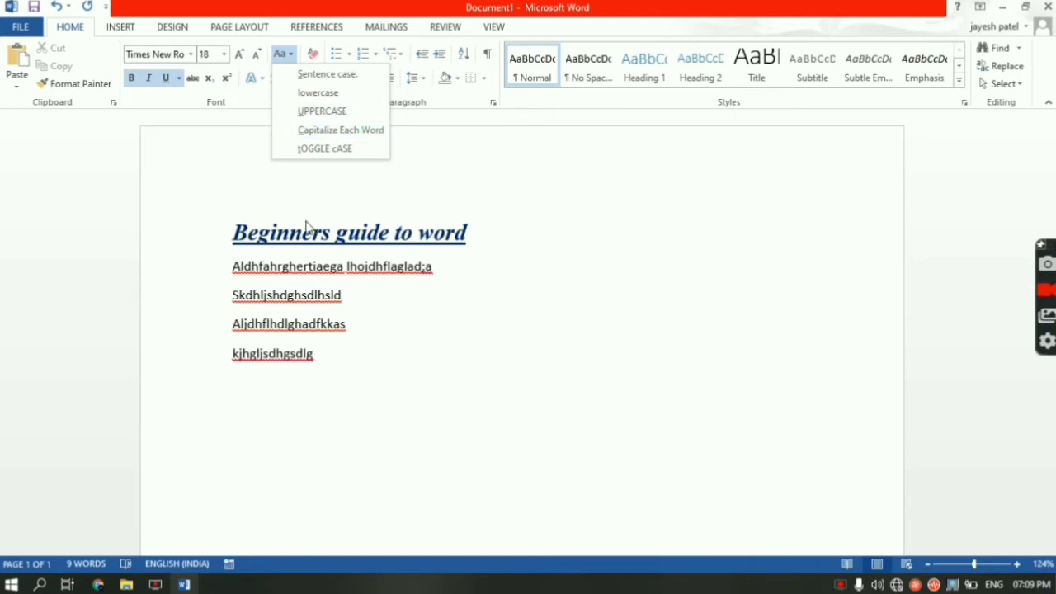
click(303, 235)
triple_click(303, 234)
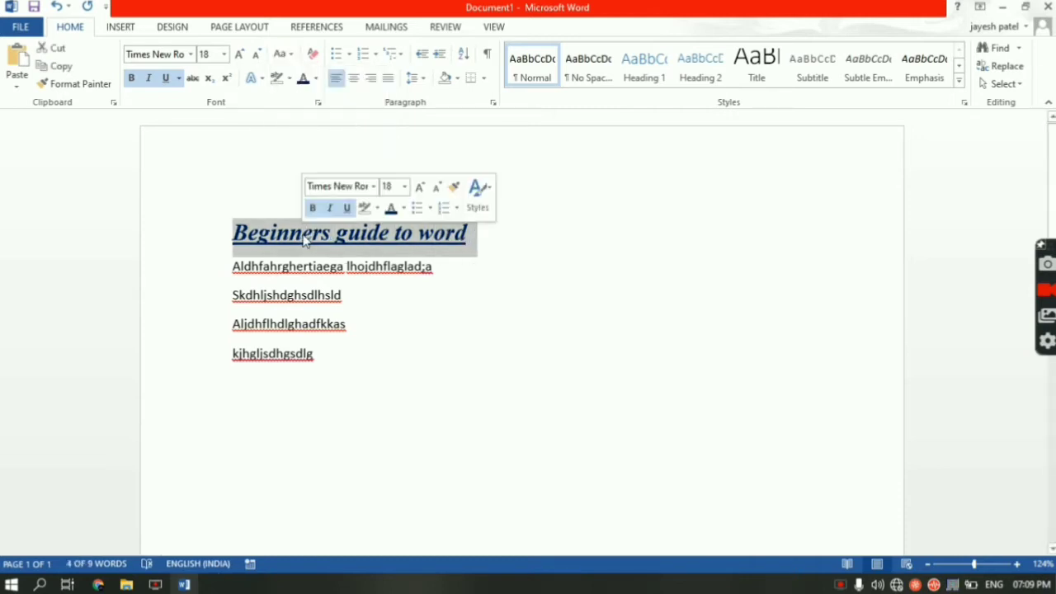
click(290, 55)
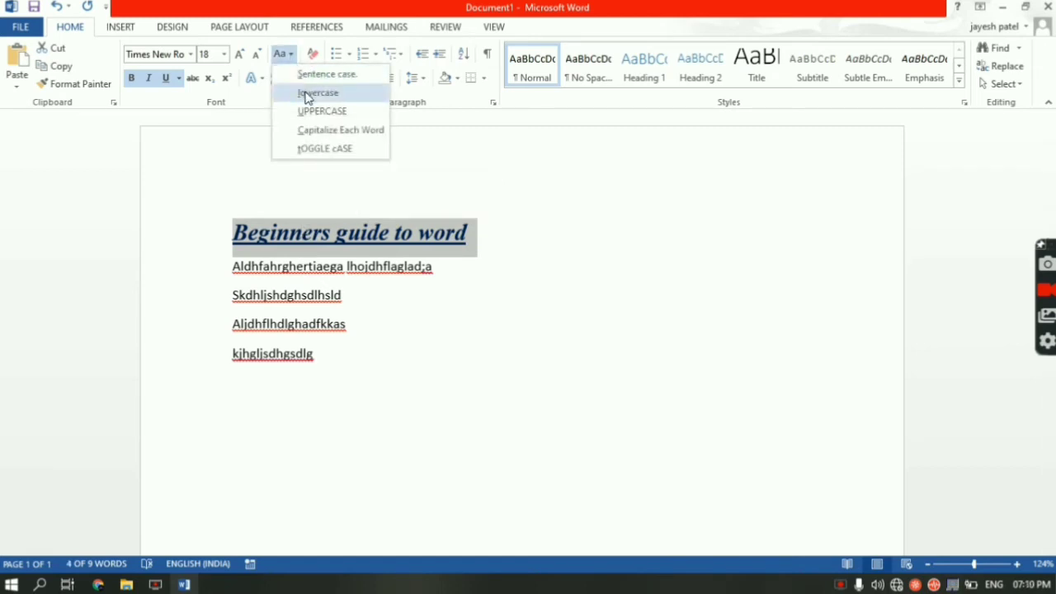
click(318, 92)
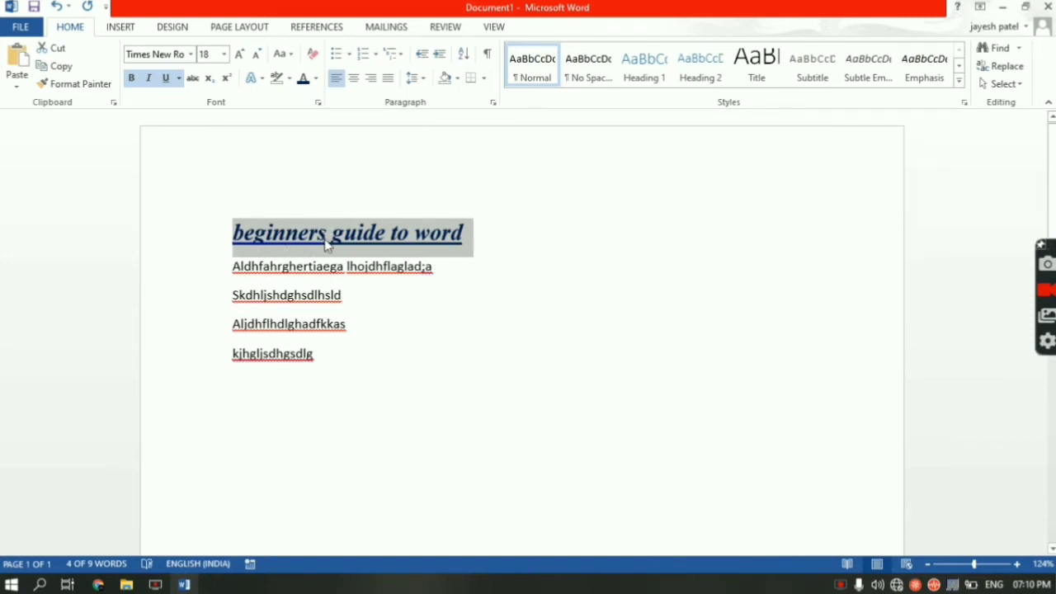
click(283, 54)
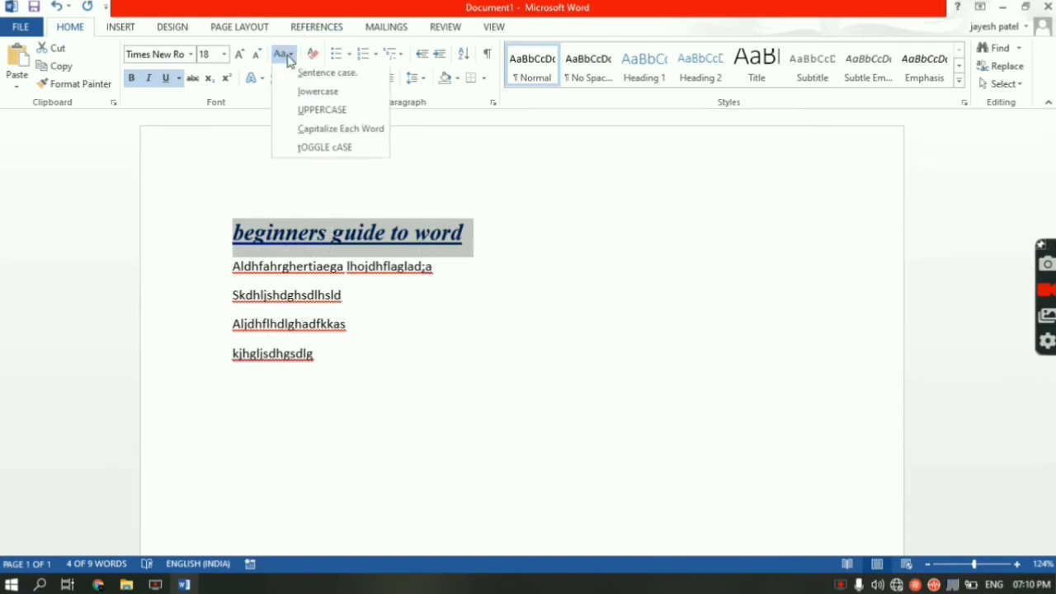
click(304, 113)
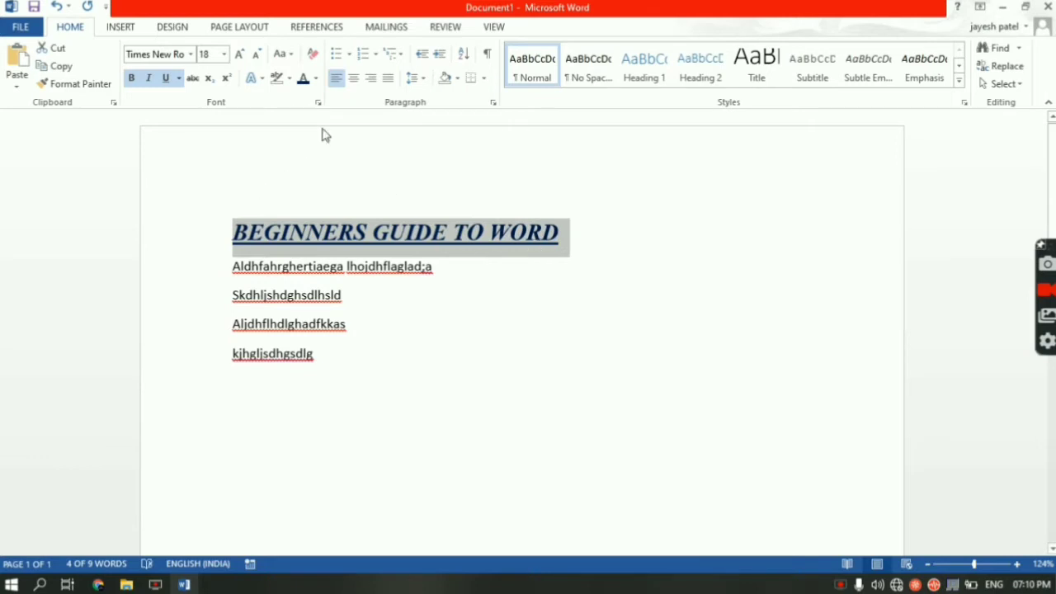
- Change the title's case to Capitalize Each Word and clear the selection
click(283, 54)
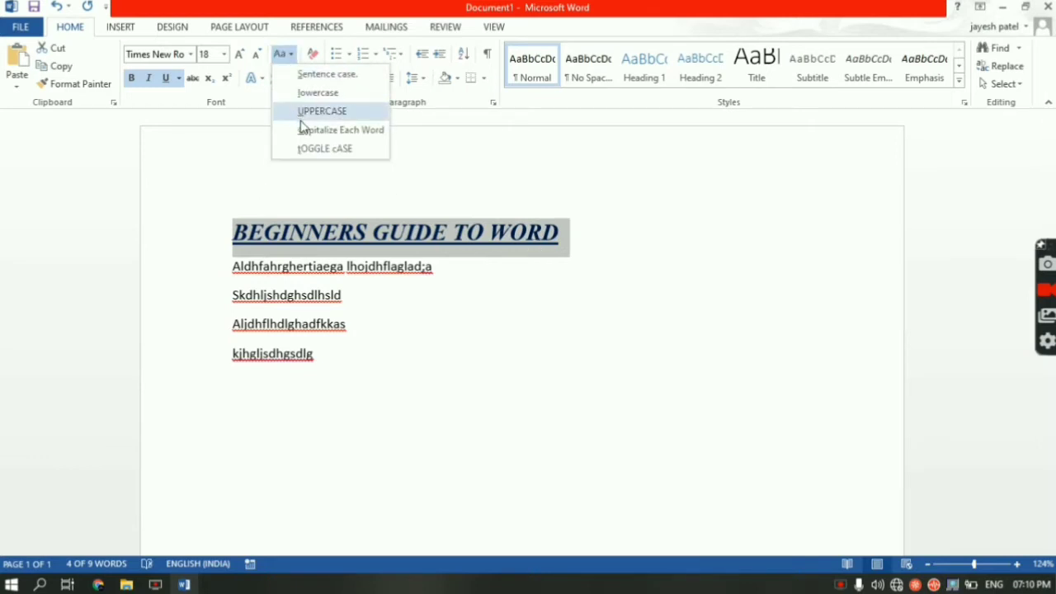
click(307, 131)
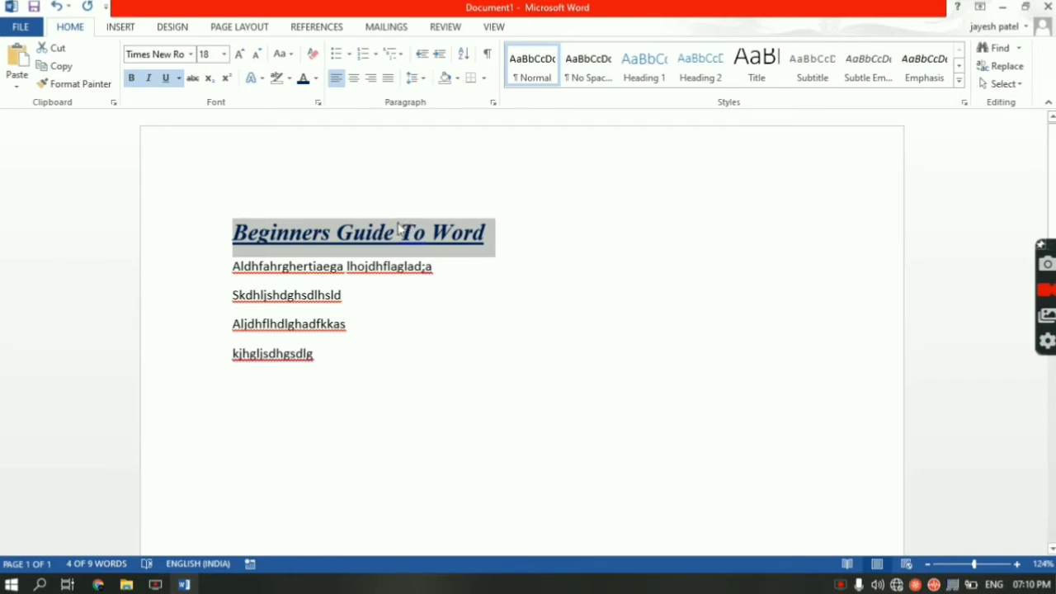
click(399, 229)
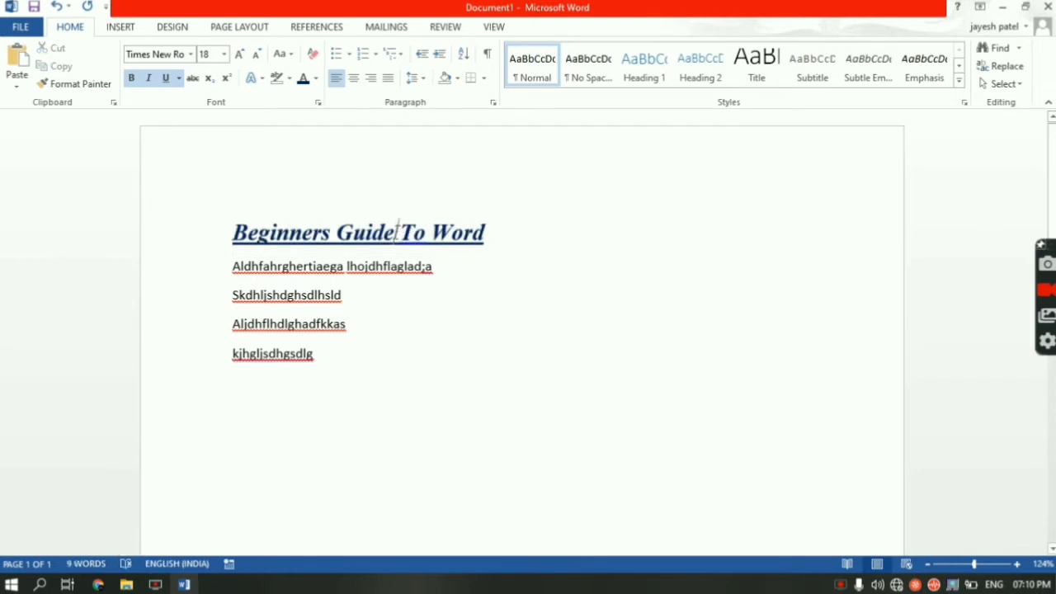
- Practise selecting the single word "Guide" in the title
triple_click(345, 240)
double_click(343, 241)
click(339, 240)
double_click(350, 237)
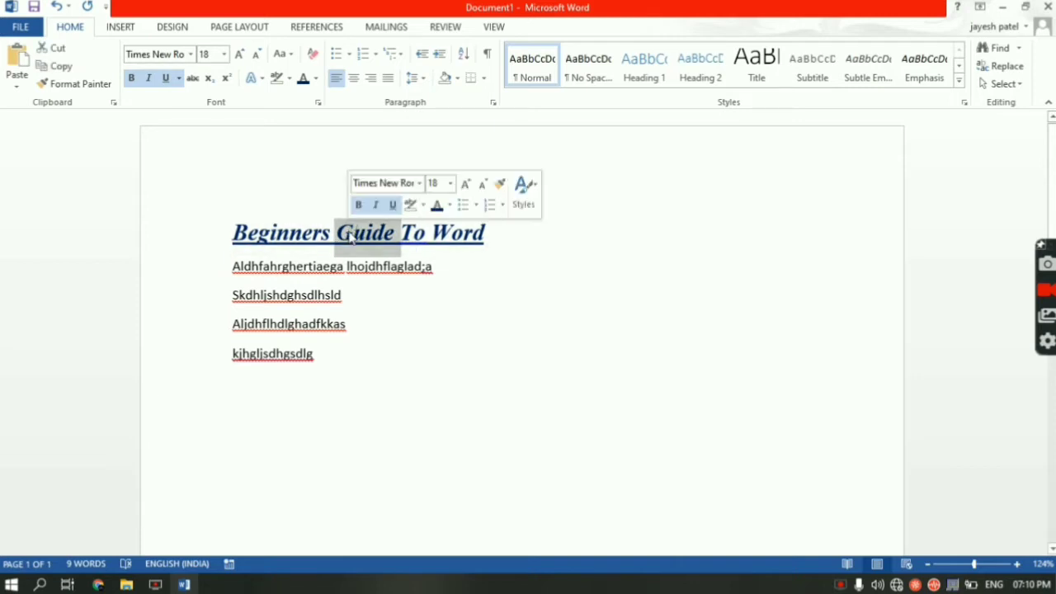
- Try right alignment on the whole title line and leave the title centred
triple_click(351, 237)
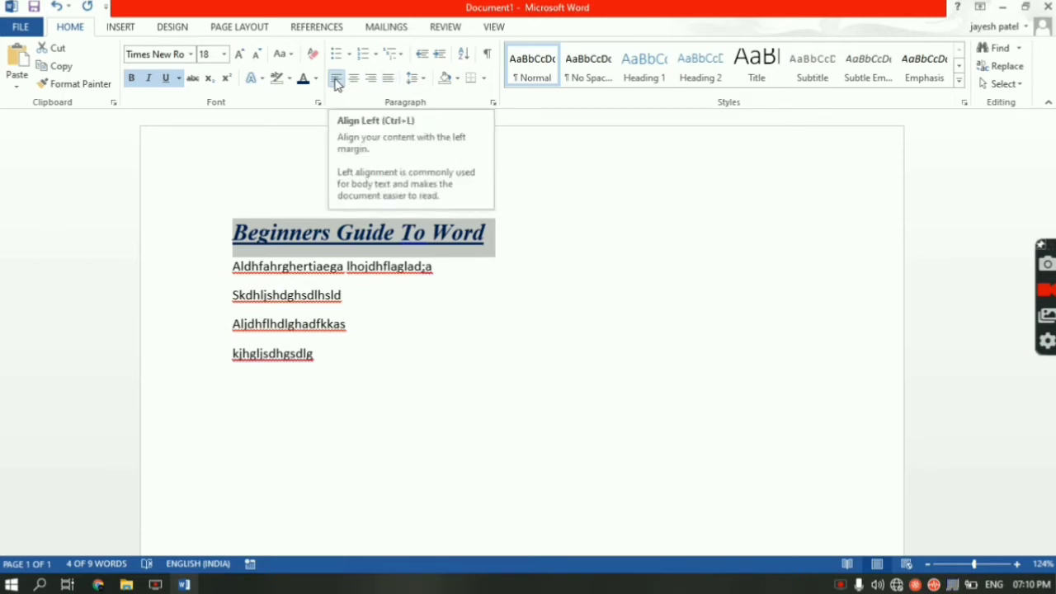
click(355, 80)
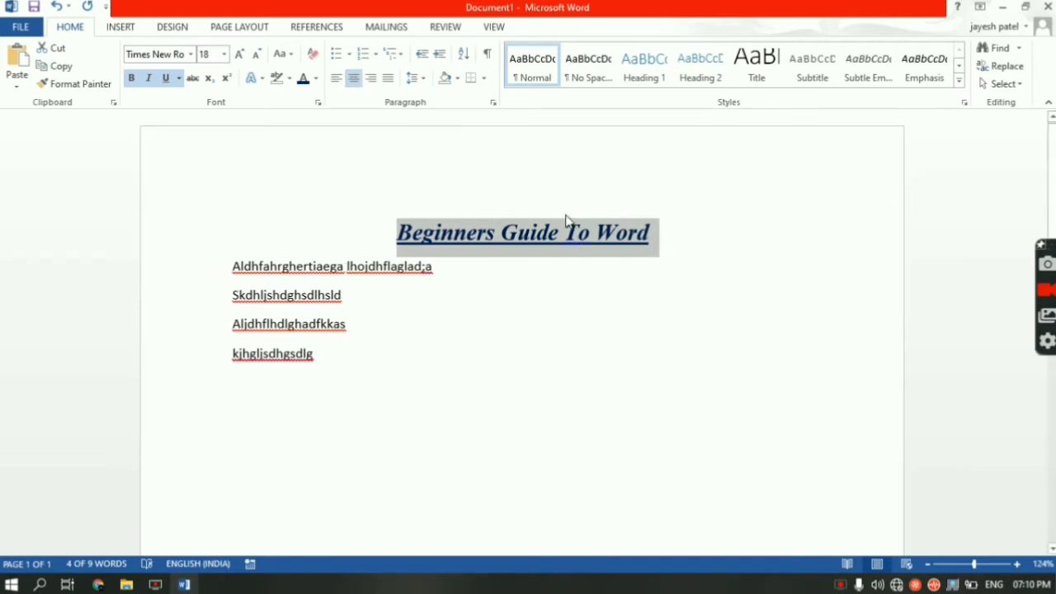
click(372, 80)
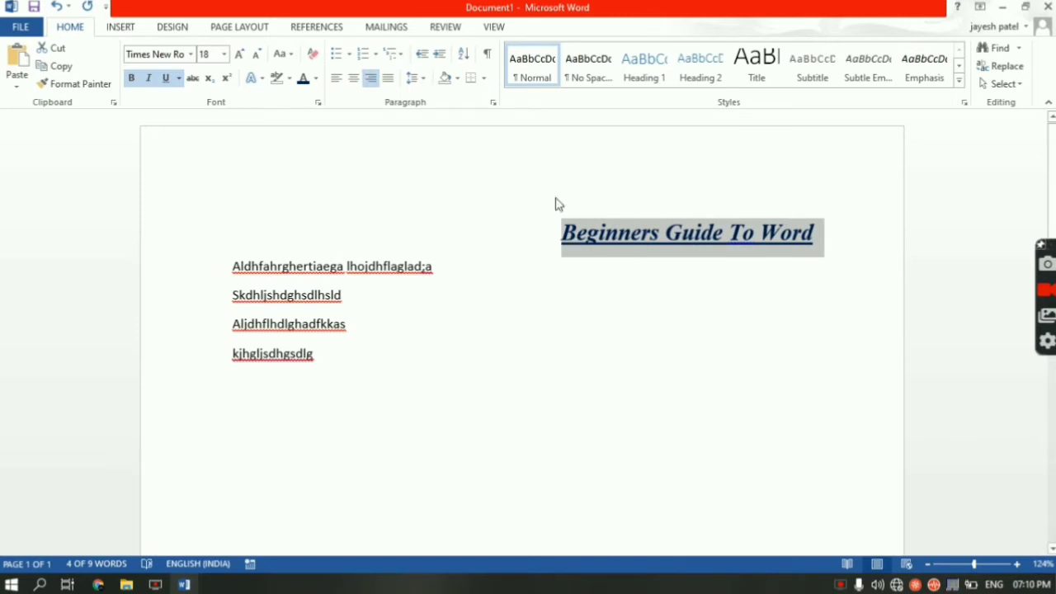
triple_click(605, 241)
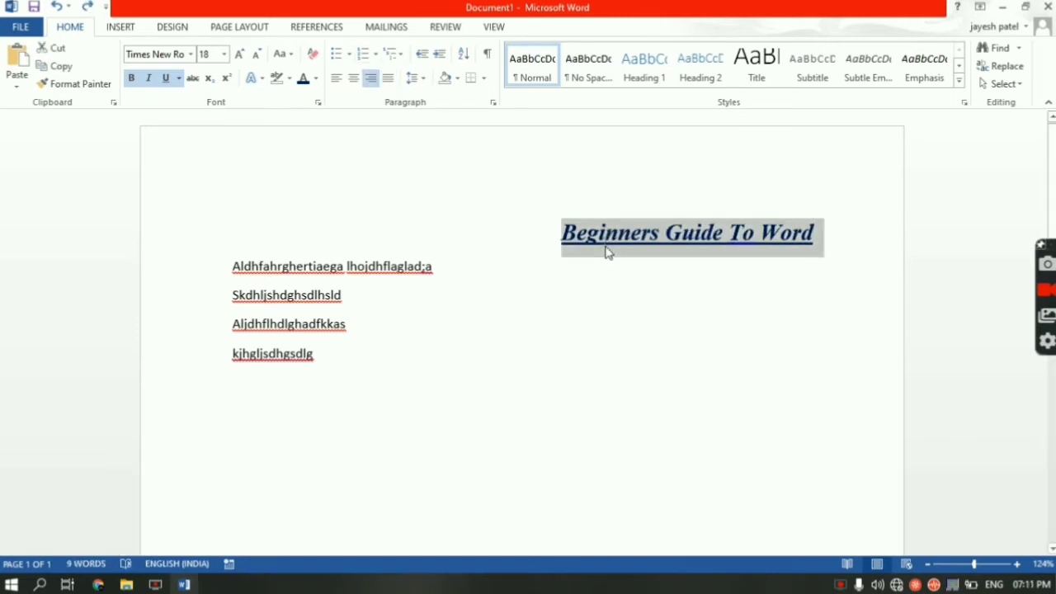
click(355, 80)
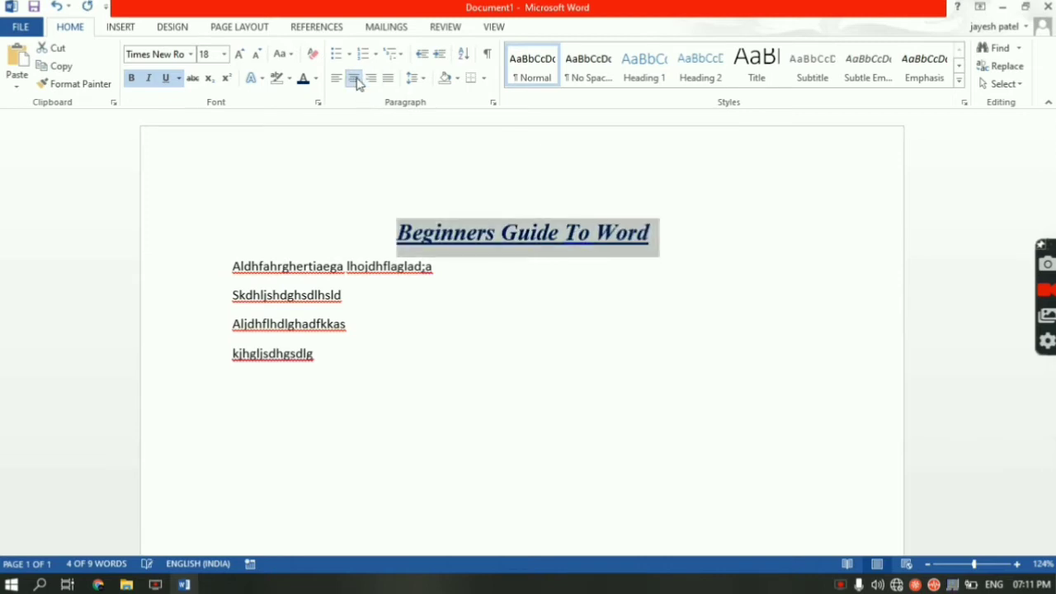
click(528, 311)
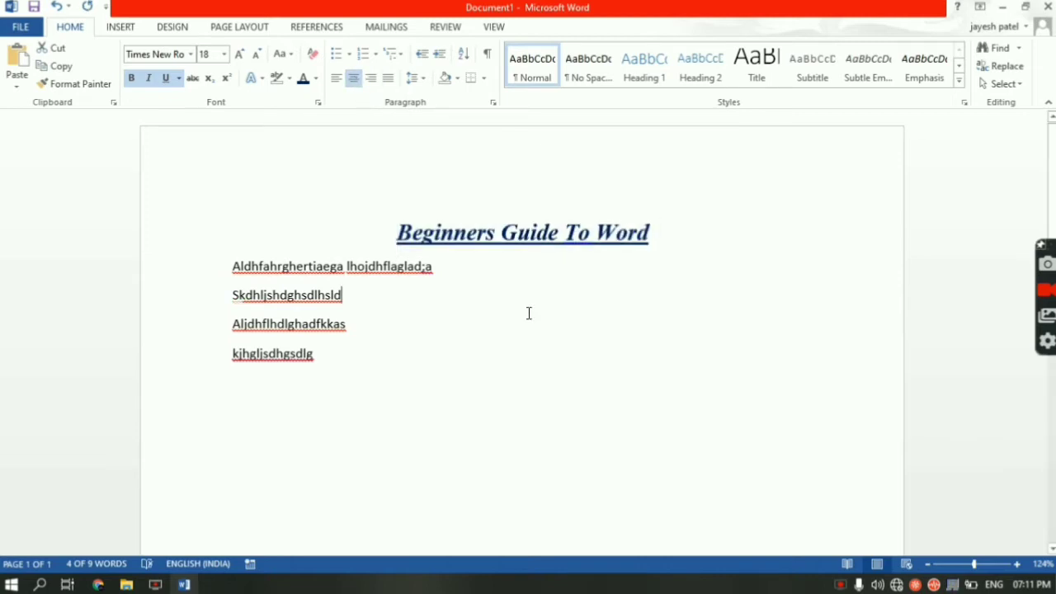
click(232, 268)
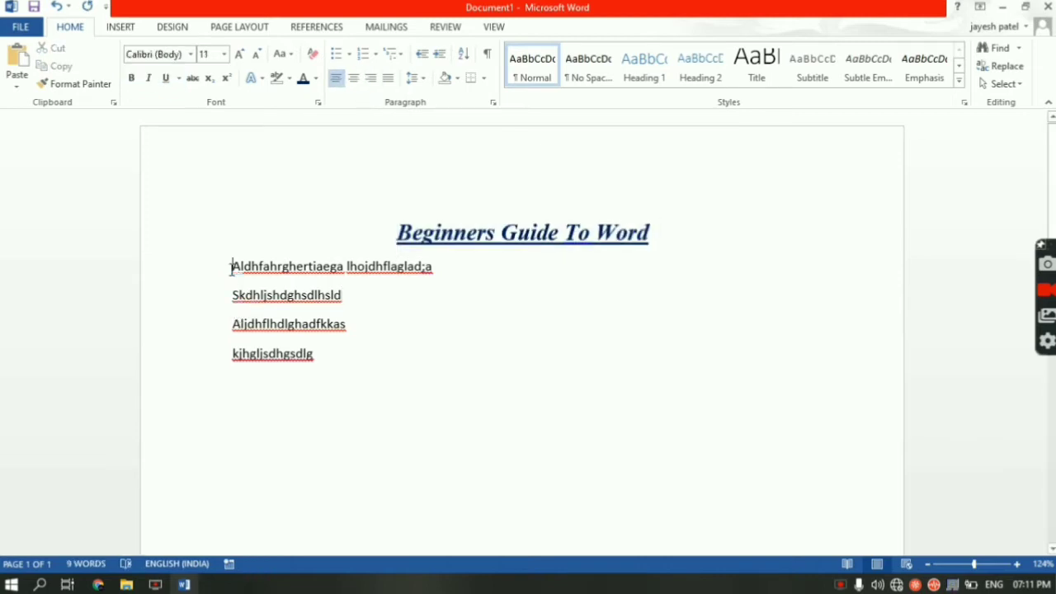
triple_click(372, 273)
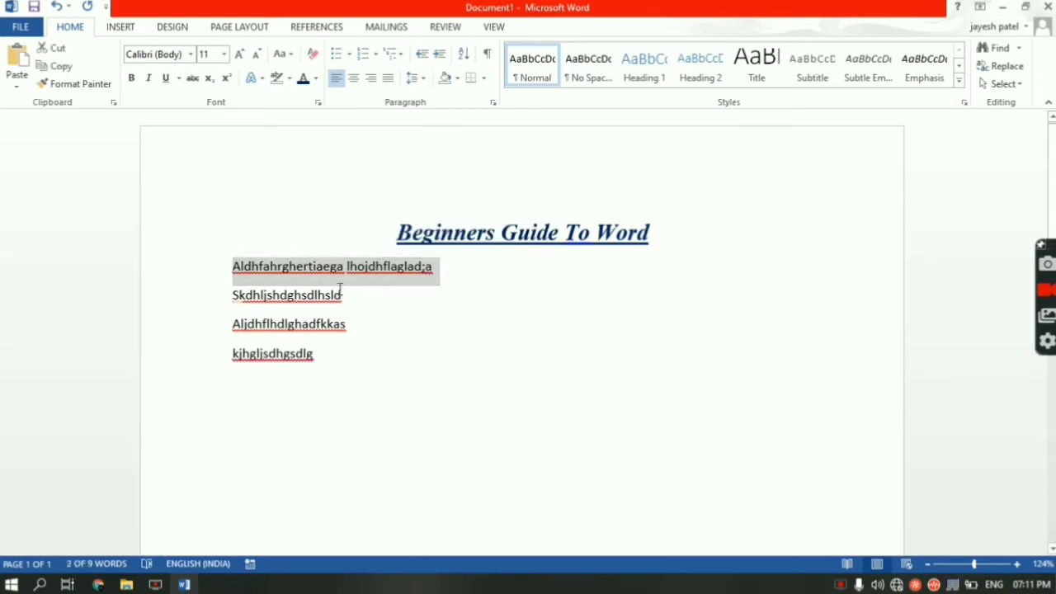
click(340, 293)
click(343, 324)
click(335, 351)
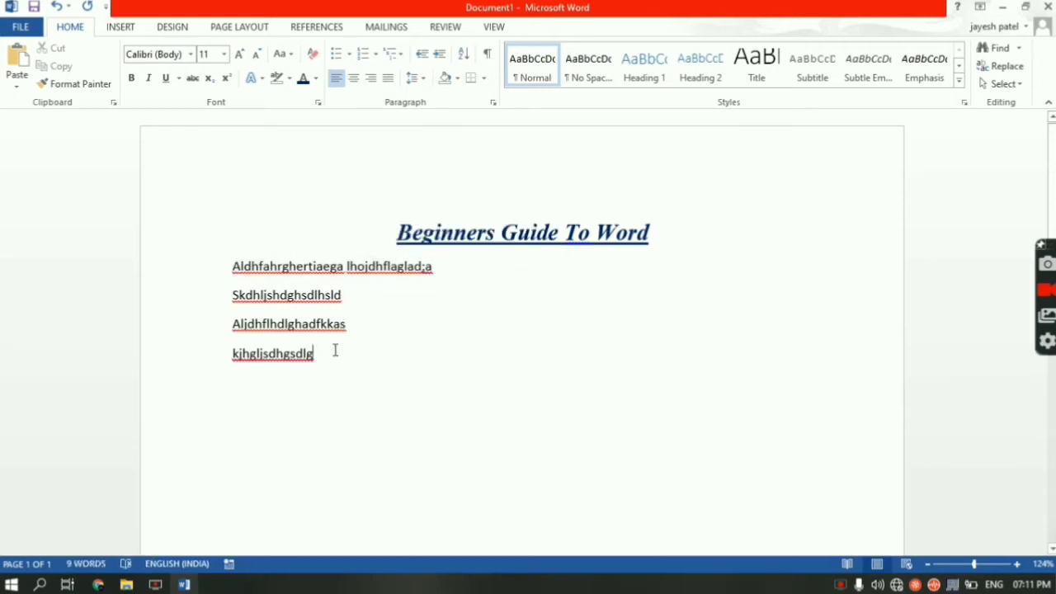
- Preview bullet styles on the four lines below the title, and apply the 1., 2., 3. numbering format to them
drag(339, 358, 240, 294)
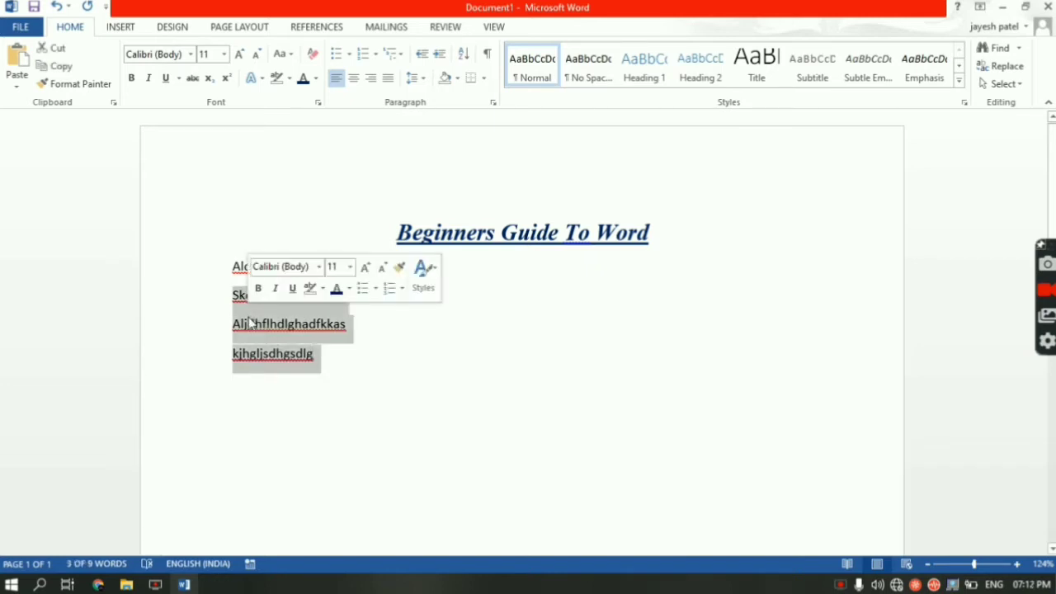
click(332, 385)
drag(311, 342, 233, 274)
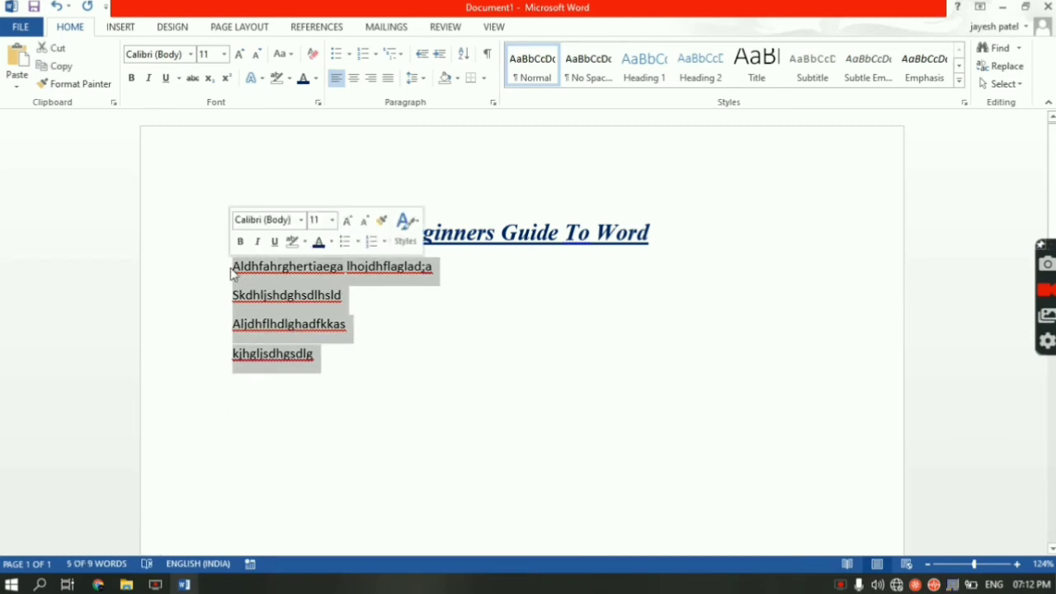
click(350, 55)
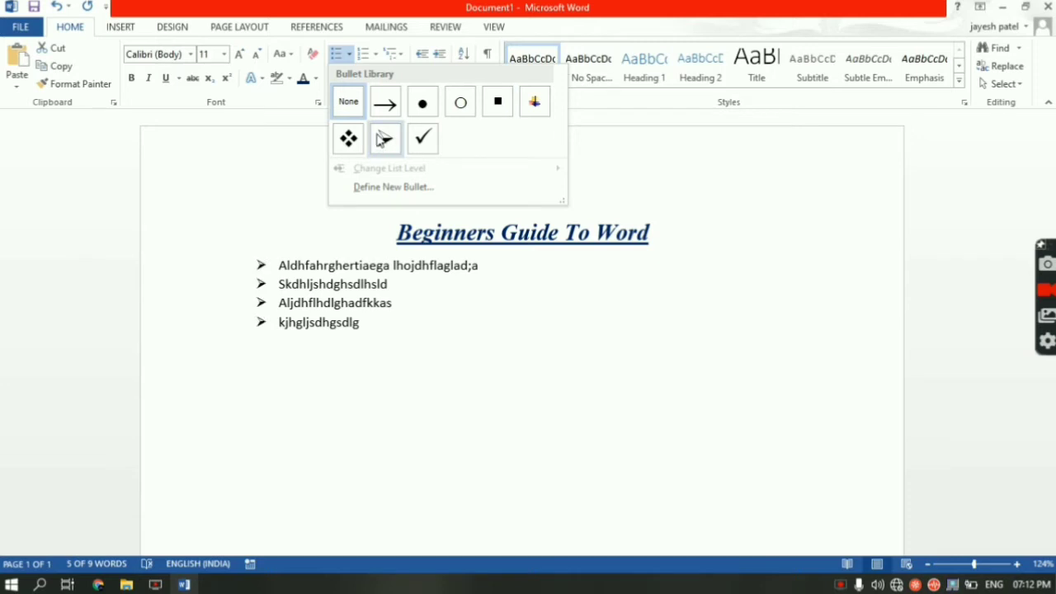
click(375, 55)
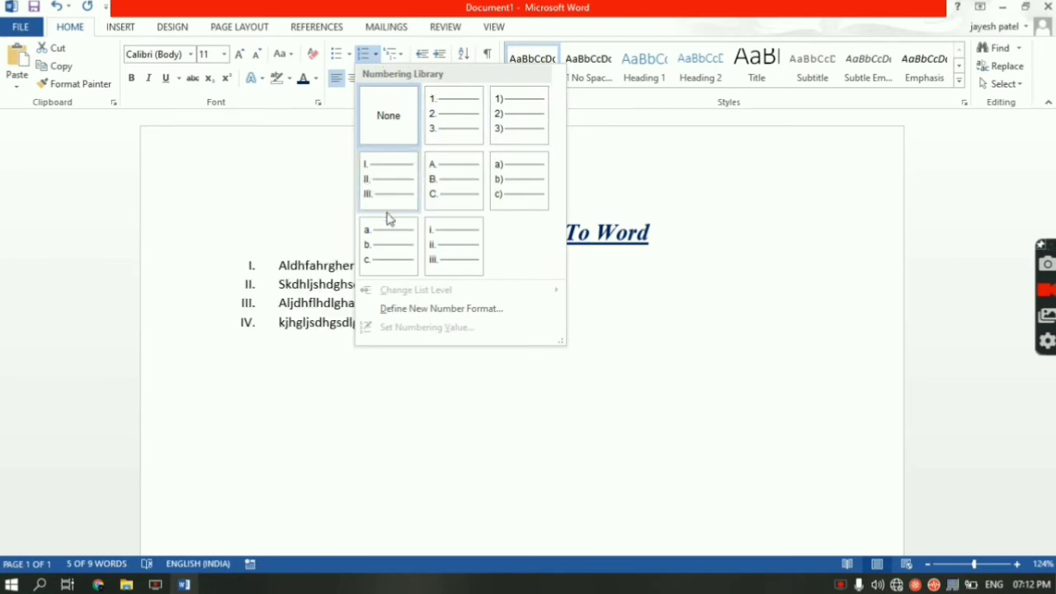
click(468, 124)
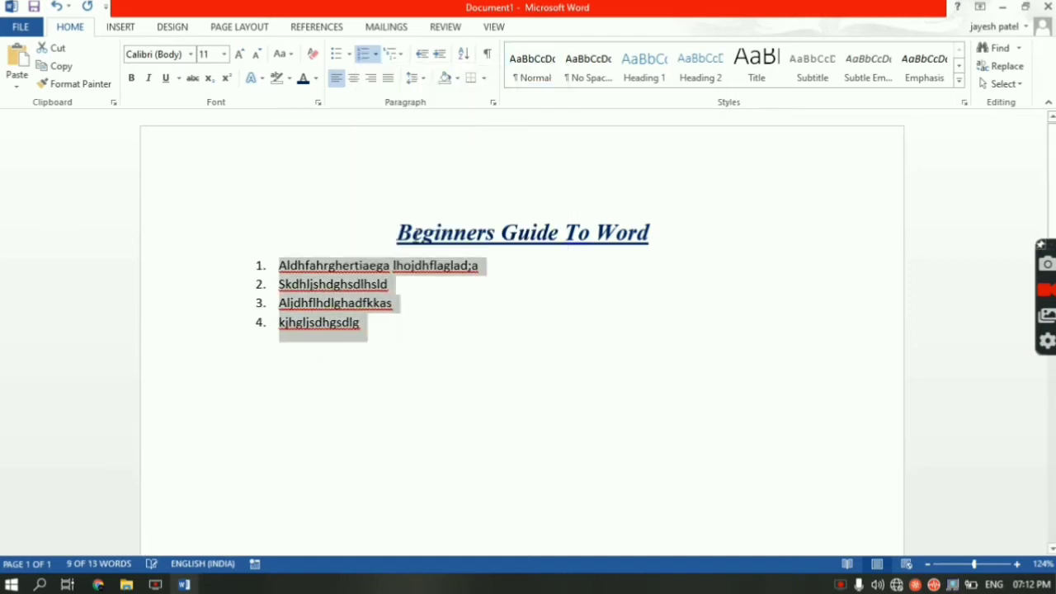
click(391, 327)
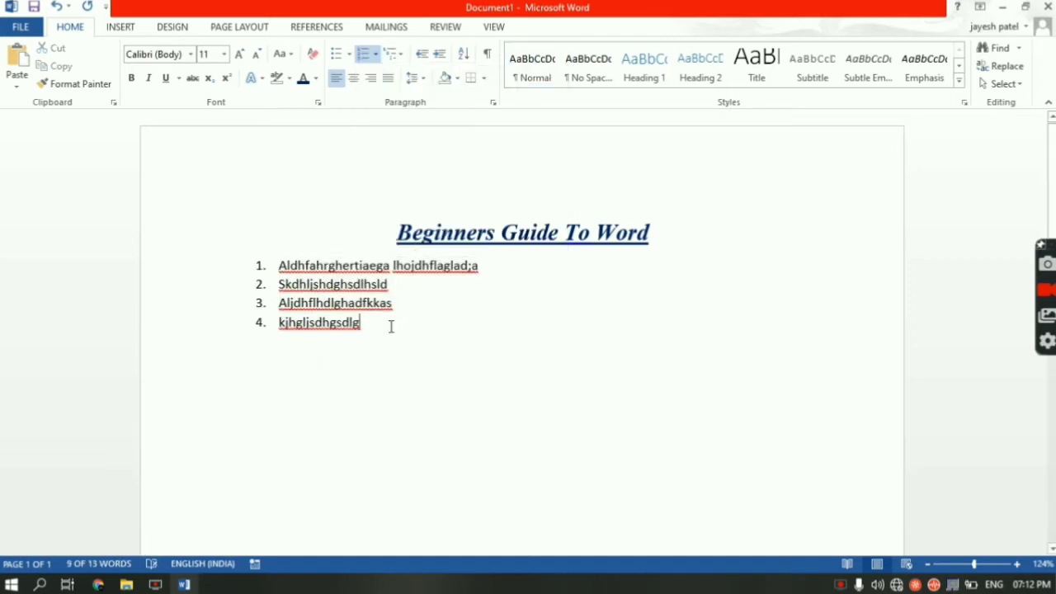
- End the numbered list after its fourth item and generate sample paragraphs below it with =rand(10,2)
key(Return)
key(Return)
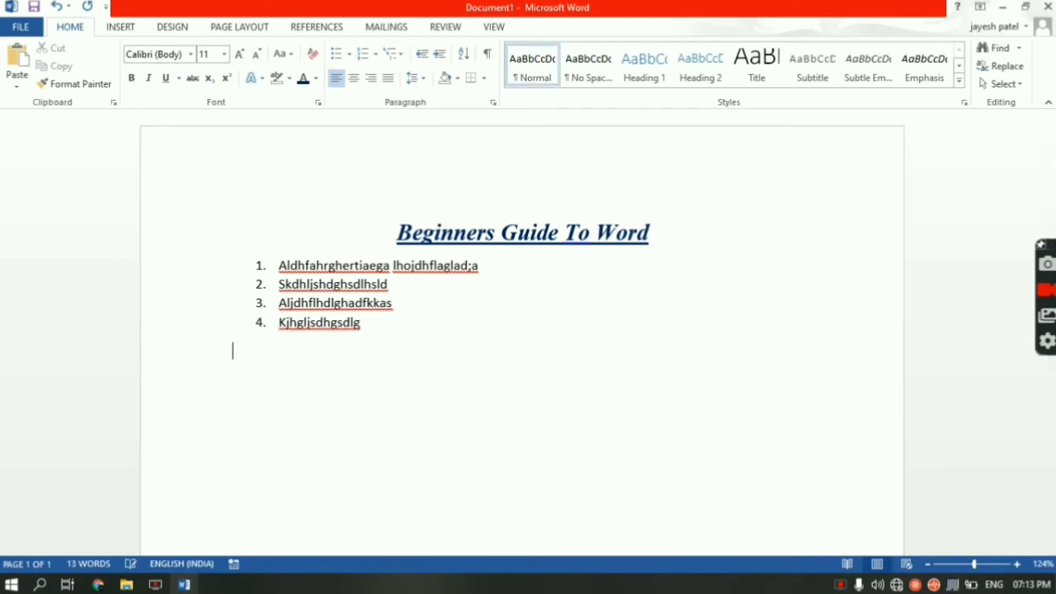
text(=rand(10,2))
key(Return)
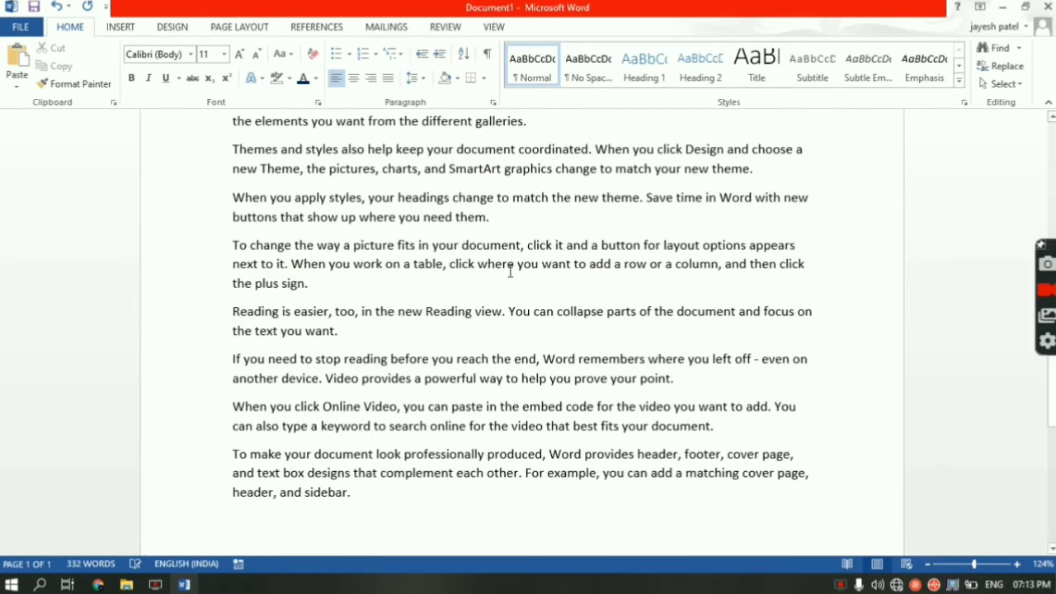
scroll(509, 271, up, 8)
click(410, 356)
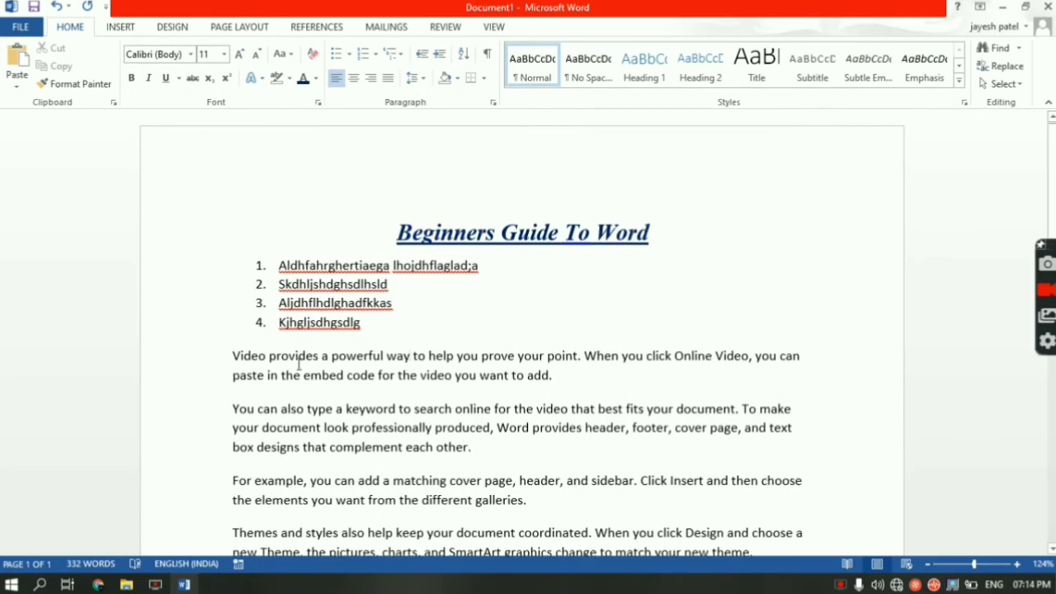
- Set the line spacing of the first three sample paragraphs to 1.5 and clear the selection
double_click(271, 355)
click(289, 357)
drag(233, 356, 566, 493)
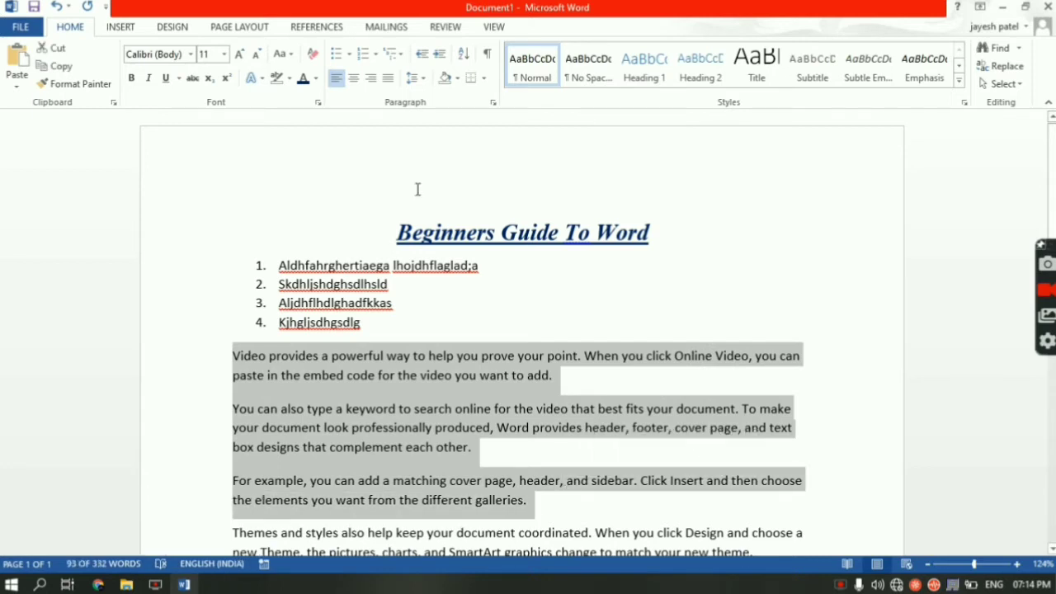
click(427, 80)
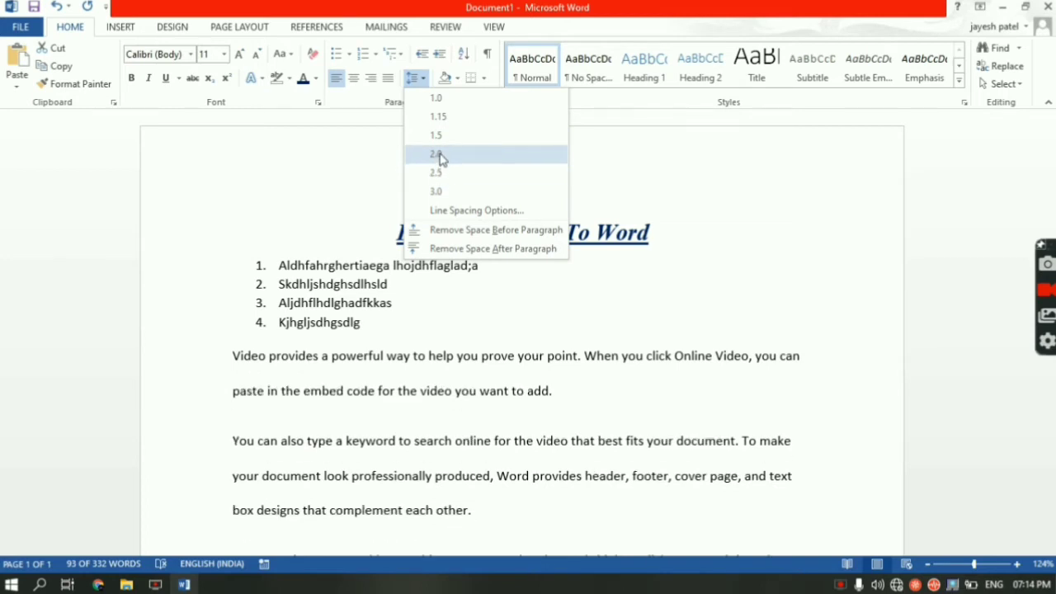
click(440, 139)
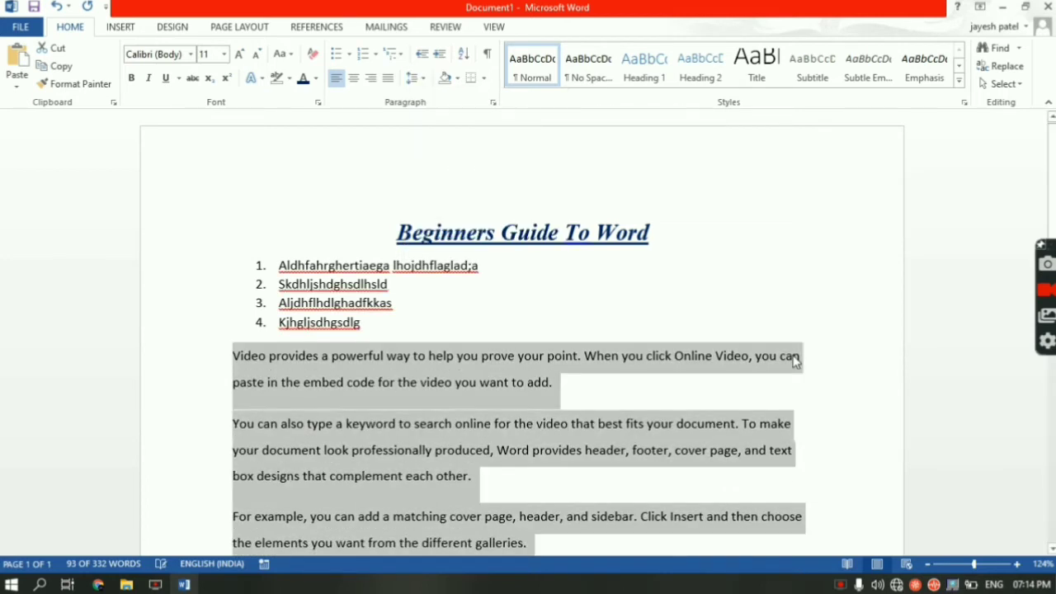
click(792, 356)
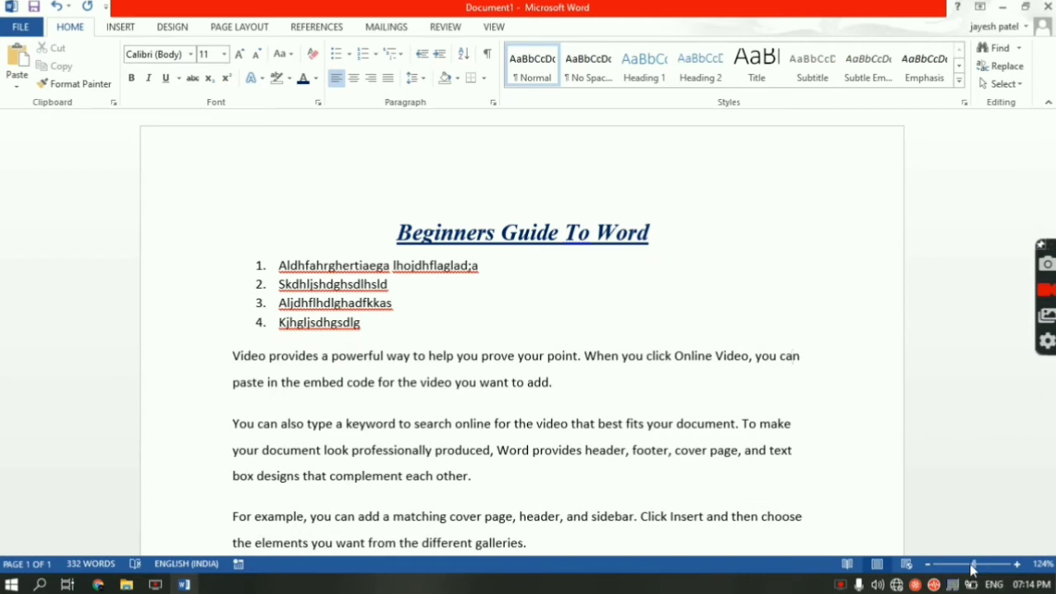
- Practise selecting text in the "Video provides" and "Themes and styles" paragraphs, clearing the selection each time
drag(973, 565, 970, 565)
scroll(675, 467, down, 3)
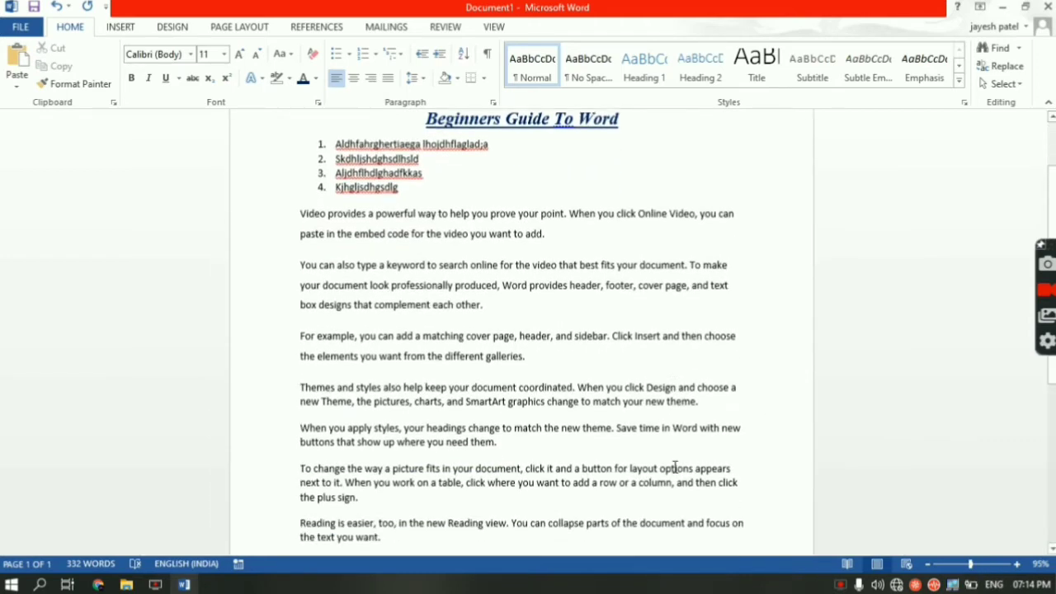
triple_click(335, 205)
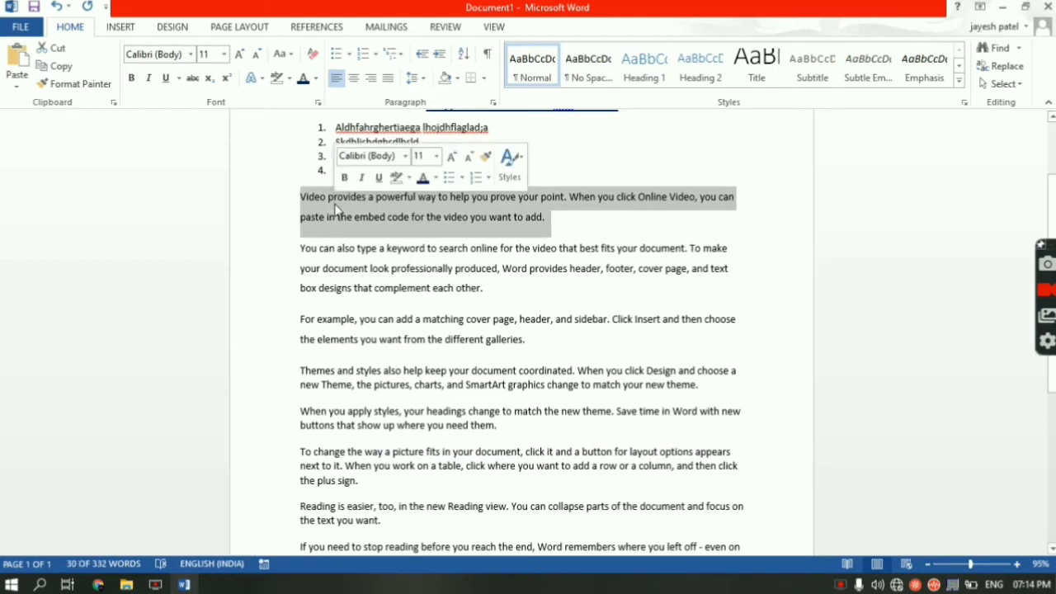
click(332, 202)
triple_click(351, 383)
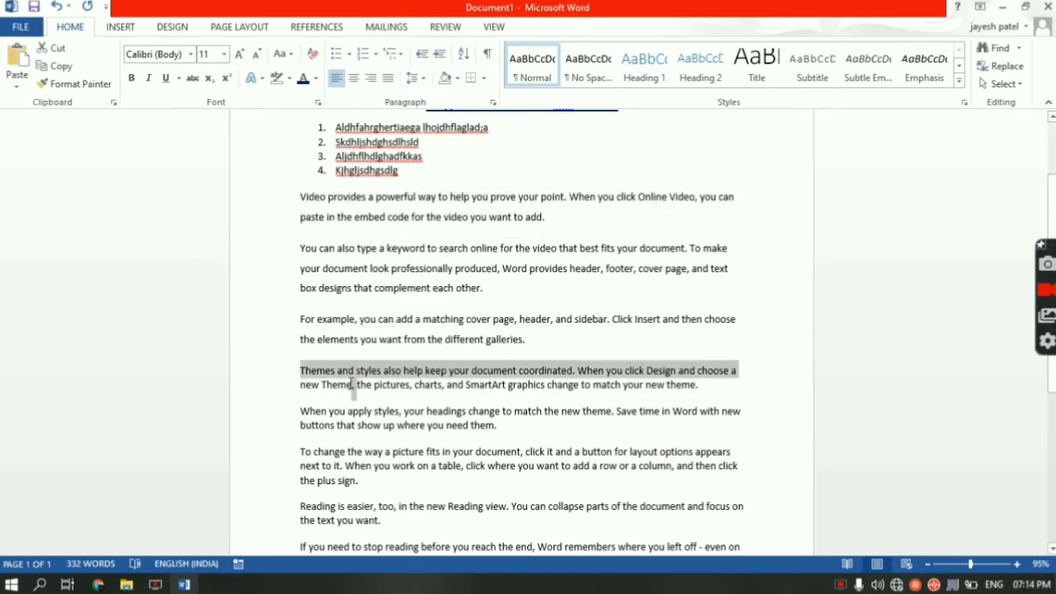
triple_click(350, 384)
click(351, 388)
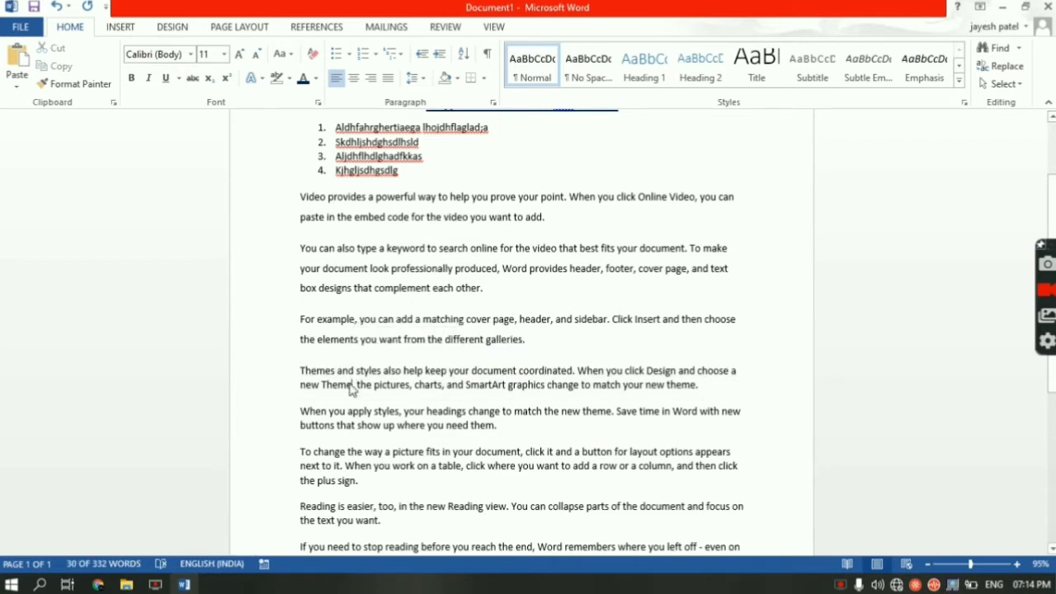
scroll(346, 375, up, 2)
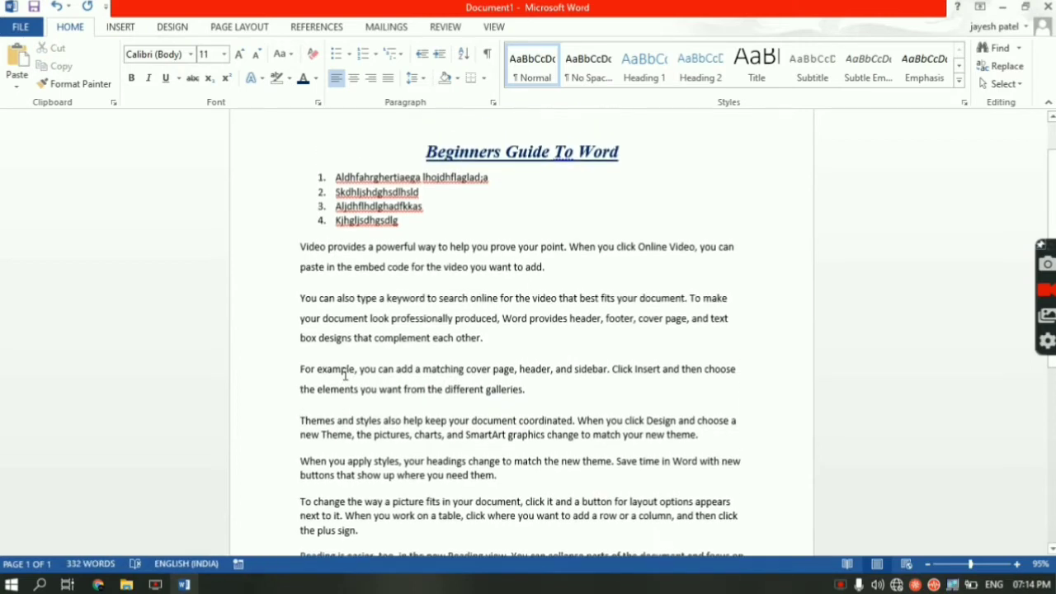
triple_click(359, 259)
double_click(359, 258)
click(359, 258)
triple_click(359, 258)
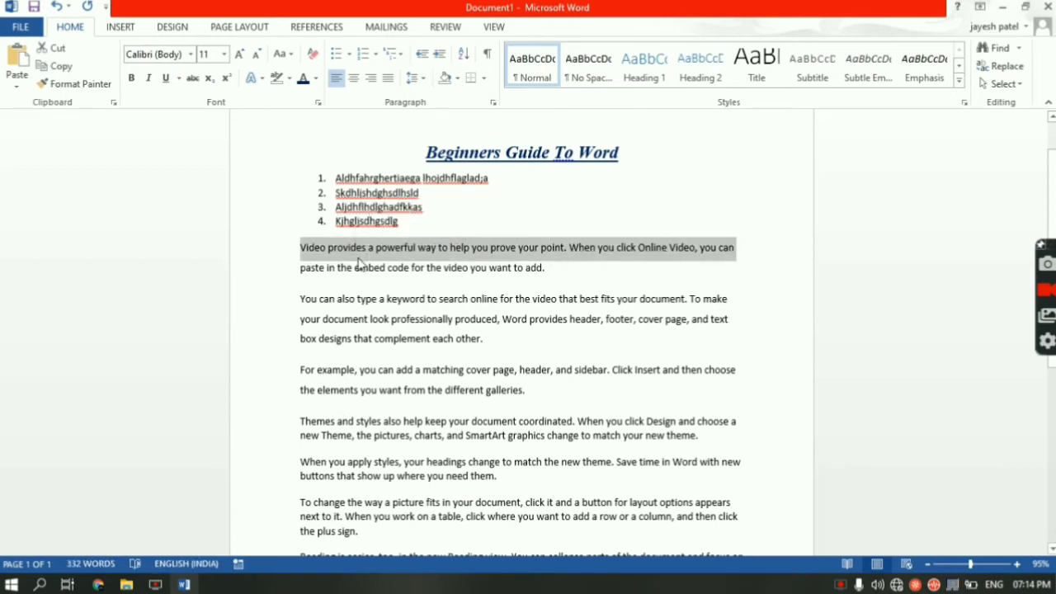
key(Right)
scroll(401, 455, up, 2)
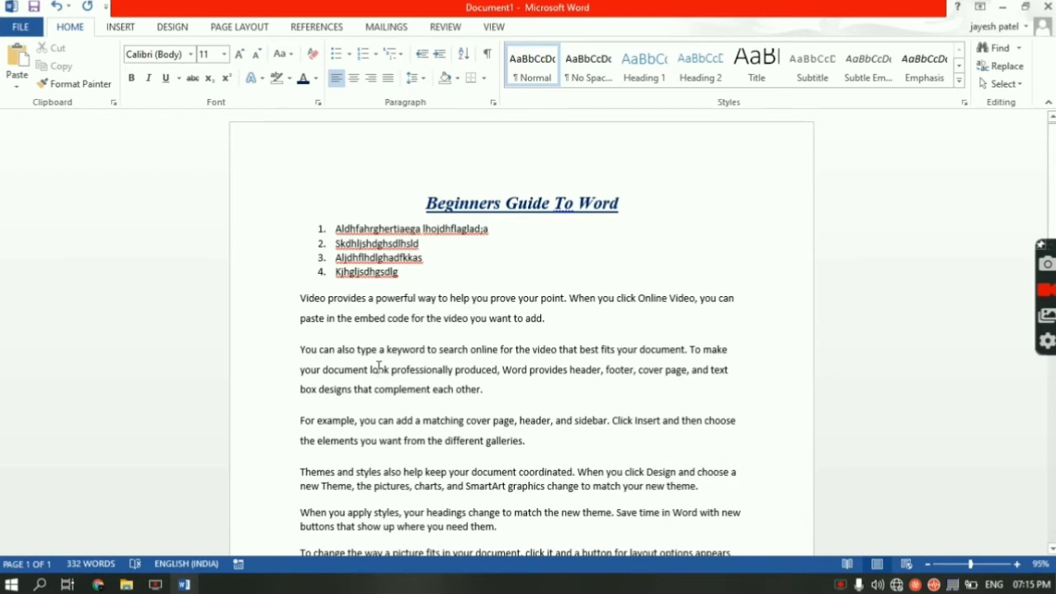
- Make the whole "You can also type a keyword" paragraph bold and clear the selection
triple_click(329, 353)
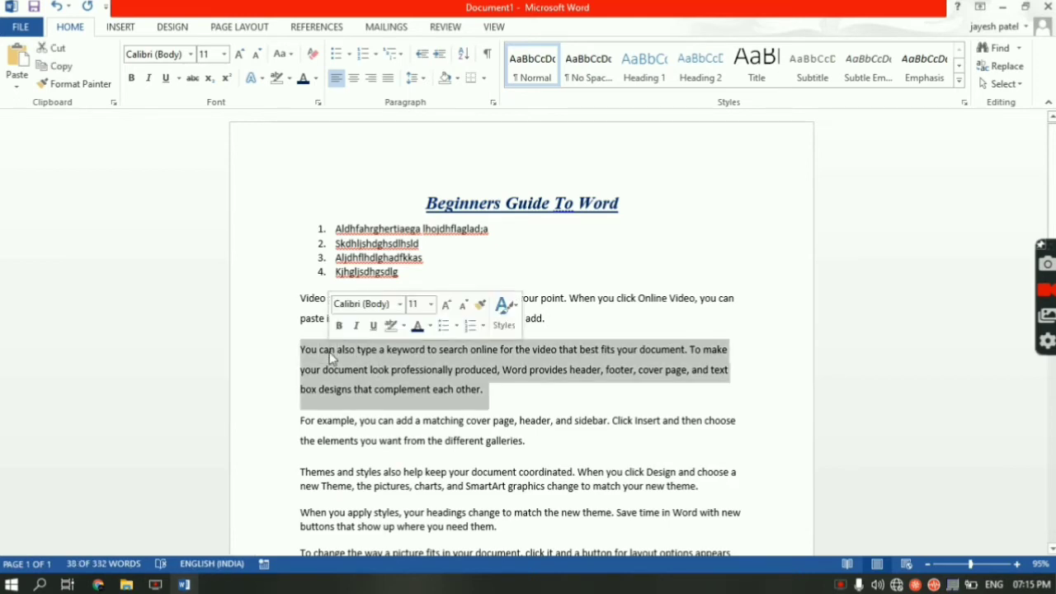
key(ctrl+b)
click(381, 365)
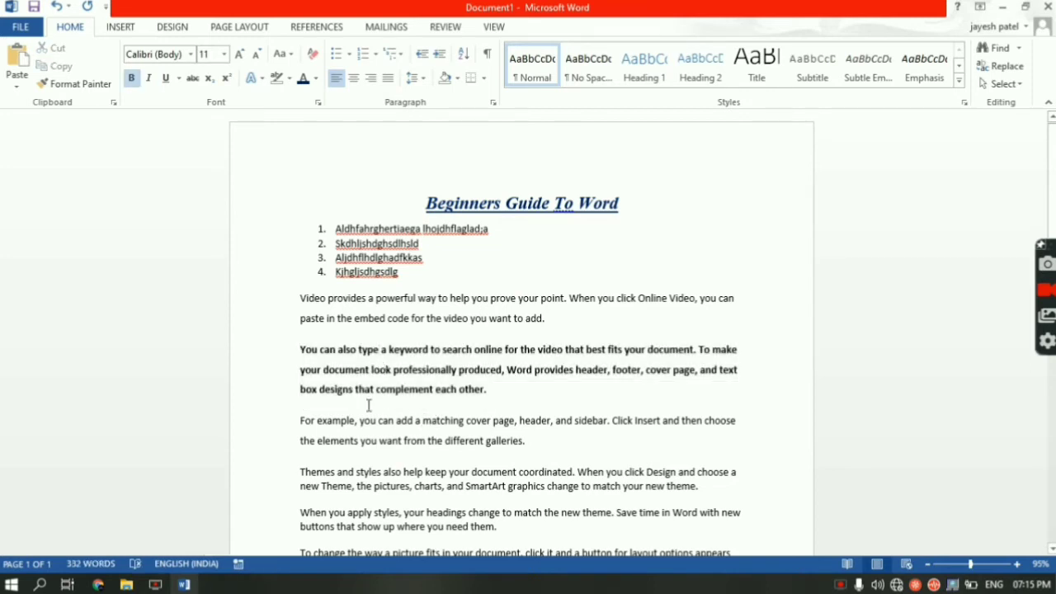
- Copy the formatting of the bold "You can also type a keyword" paragraph onto the "Themes and styles" paragraph with Format Painter
triple_click(370, 387)
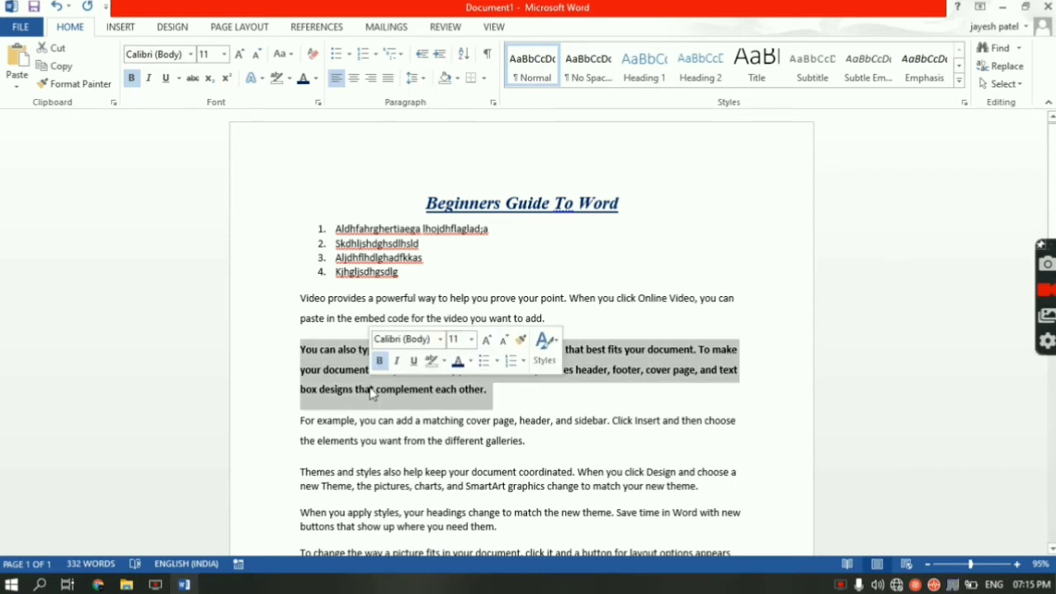
triple_click(387, 484)
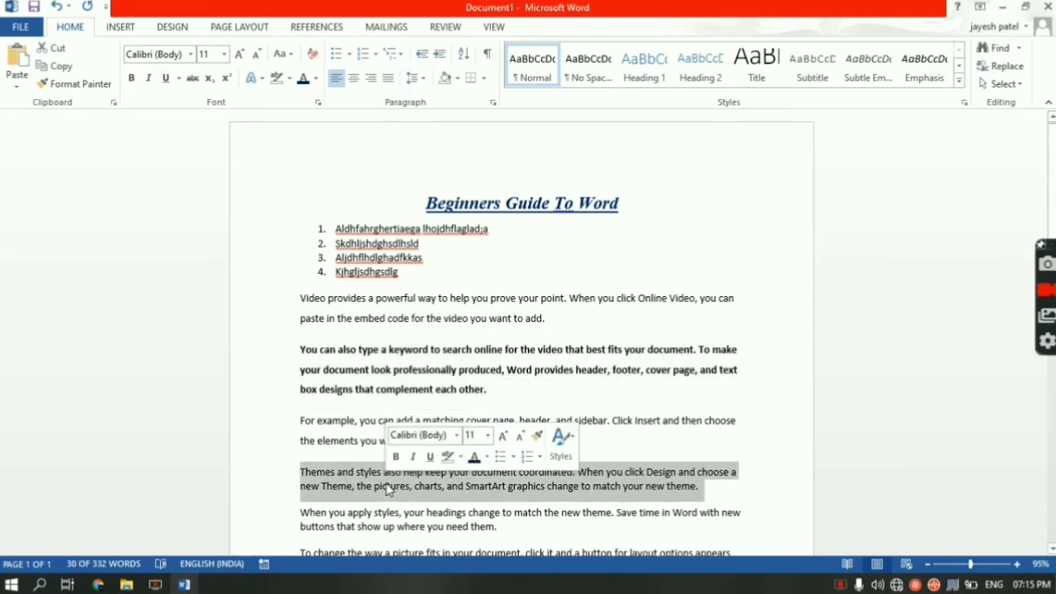
triple_click(366, 379)
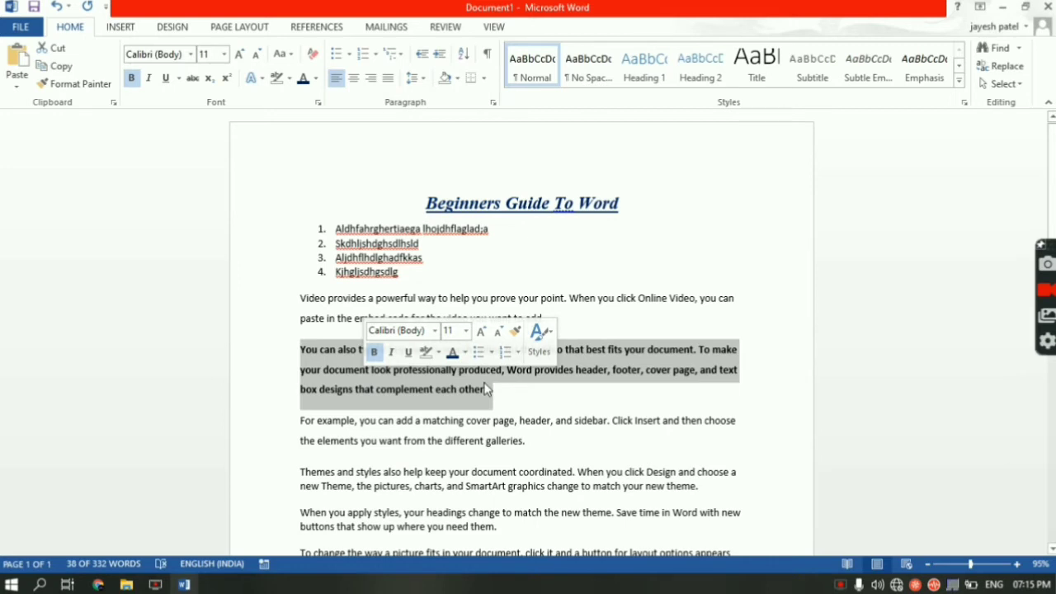
click(69, 91)
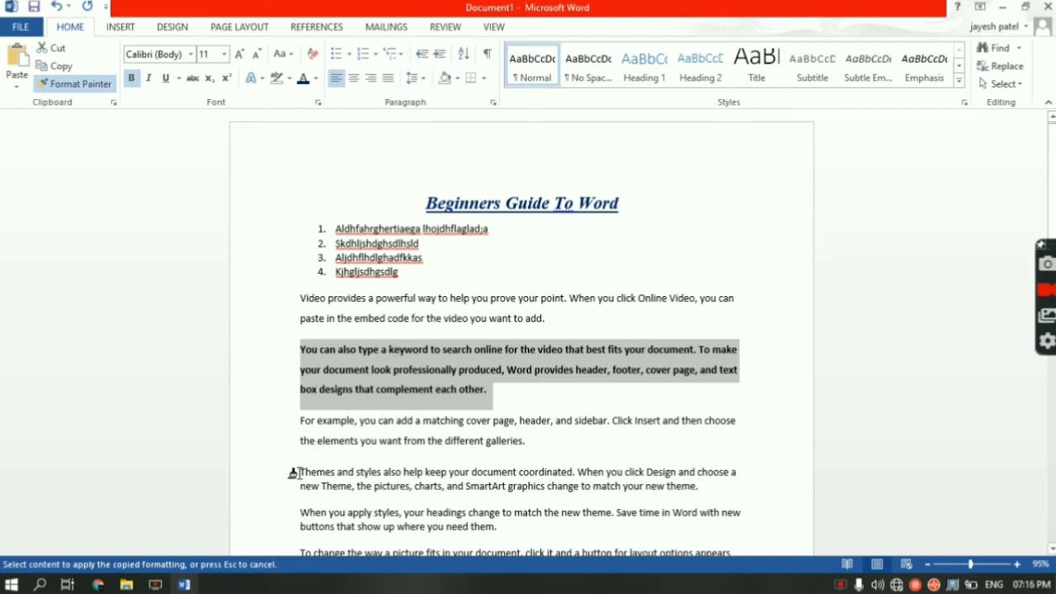
drag(299, 472, 726, 488)
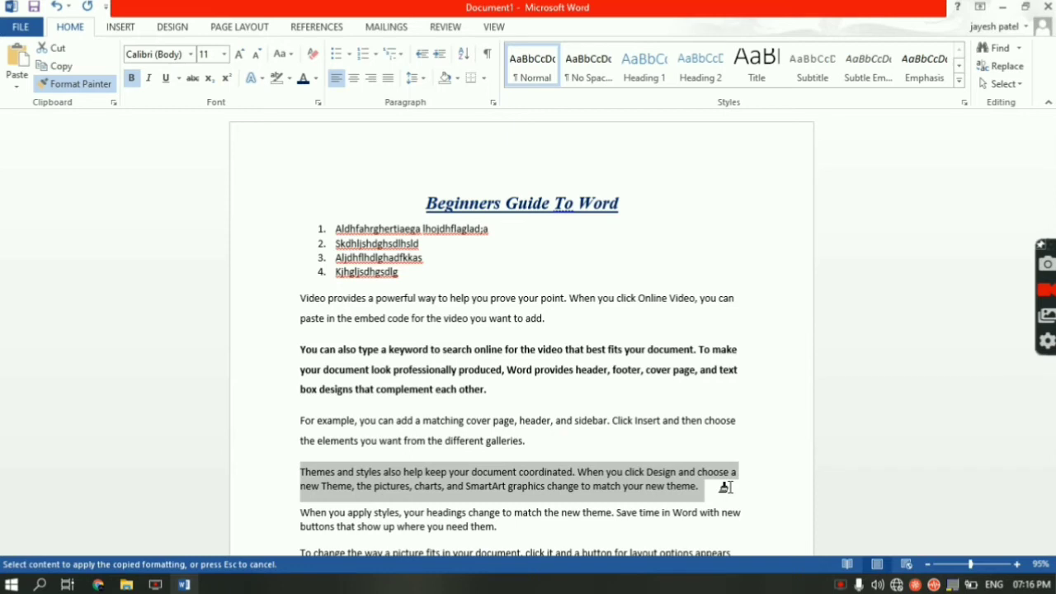
drag(726, 488, 729, 489)
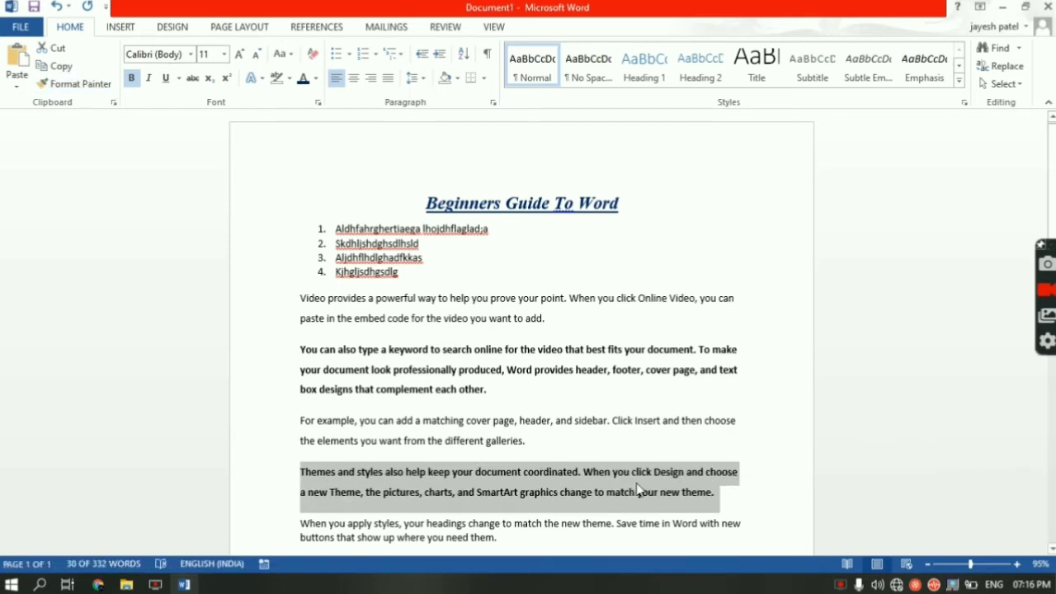
click(615, 472)
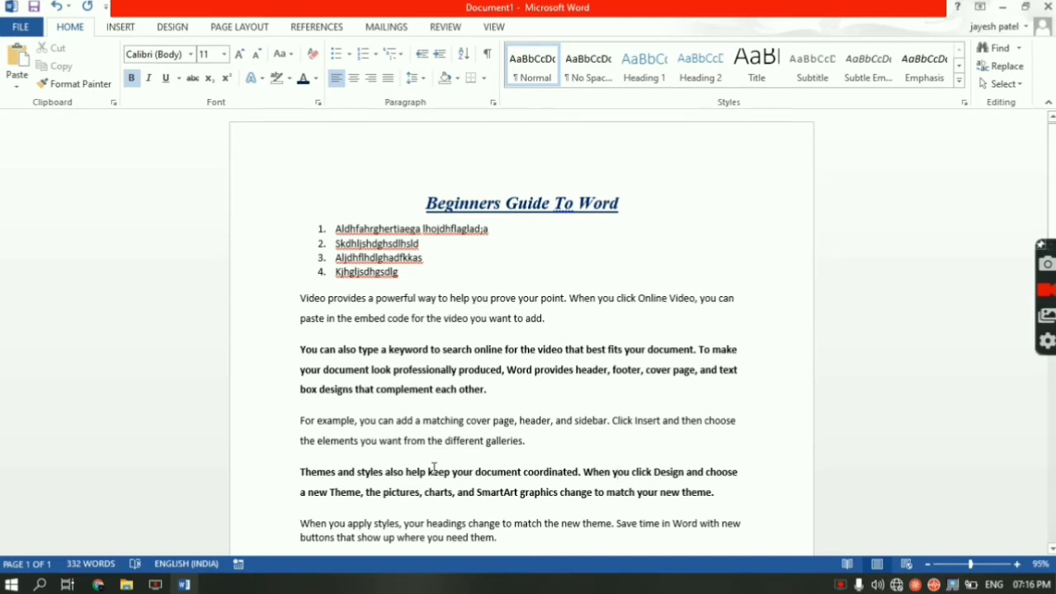
- Practise selecting the whole "You can also type a keyword" paragraph and its single word "complement", clearing the selection each time
triple_click(421, 389)
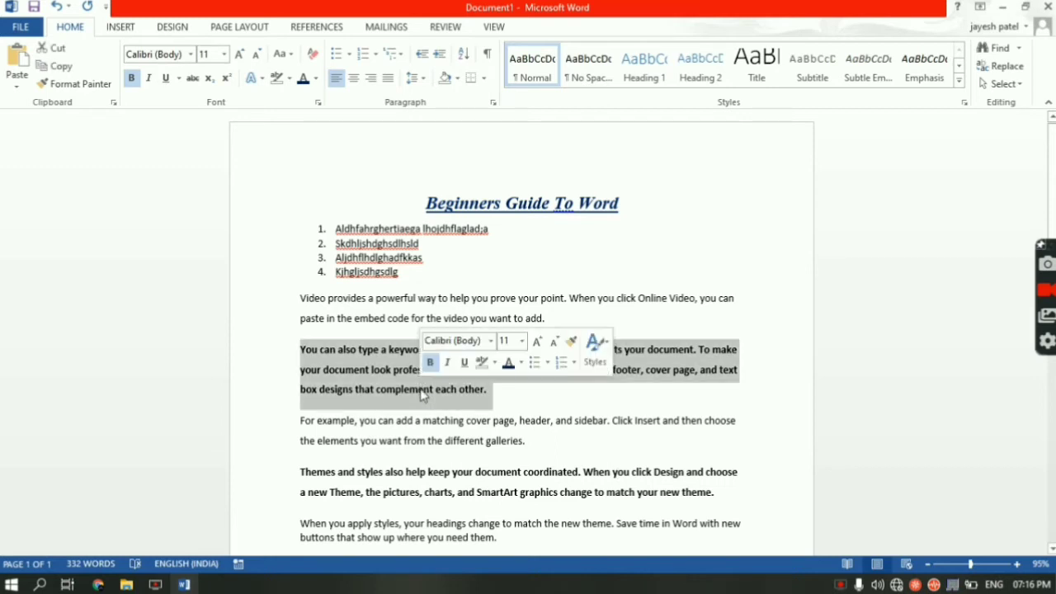
click(422, 395)
triple_click(421, 390)
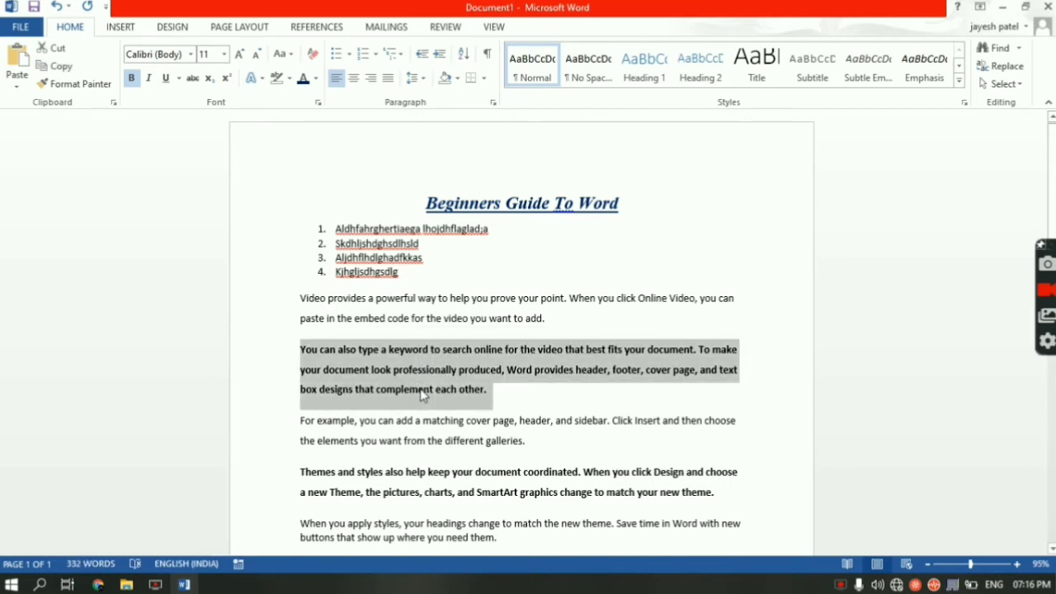
click(422, 394)
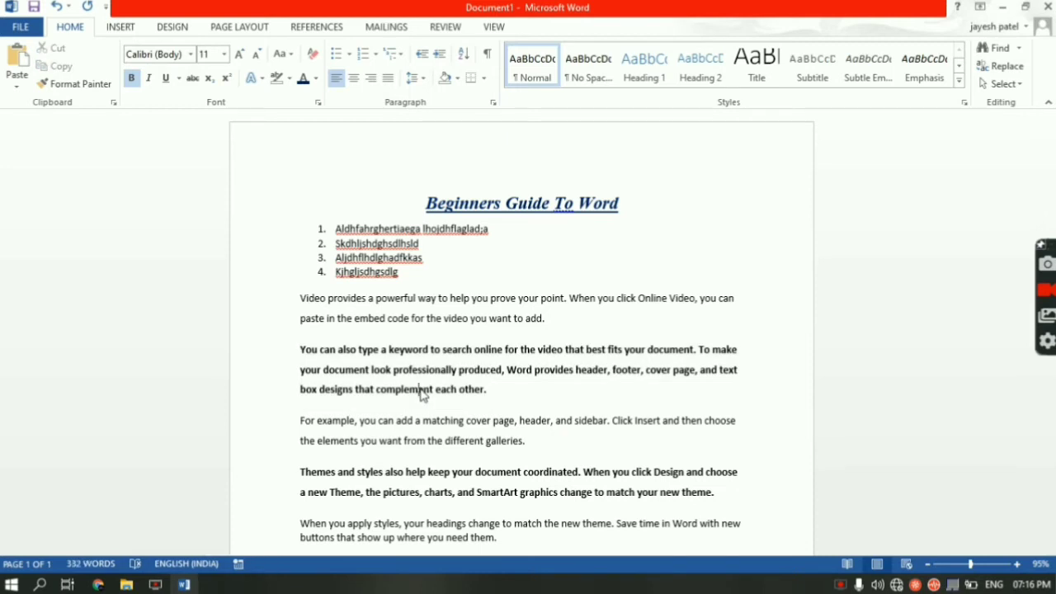
double_click(422, 395)
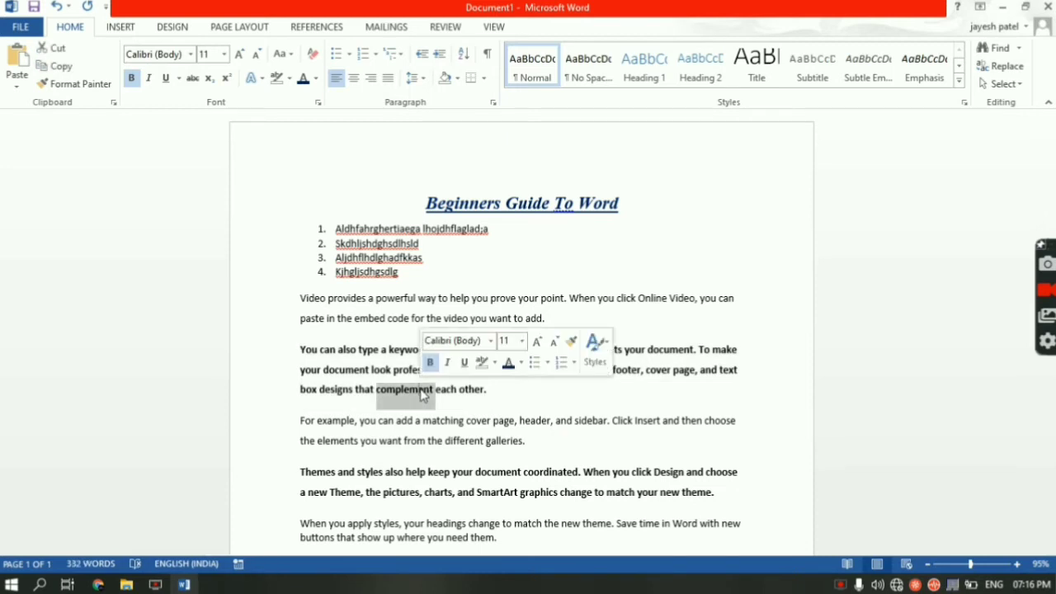
click(362, 322)
- Copy the "Beginners Guide To Word" title's formatting onto the "Themes and styles" paragraph with Format Painter
double_click(503, 204)
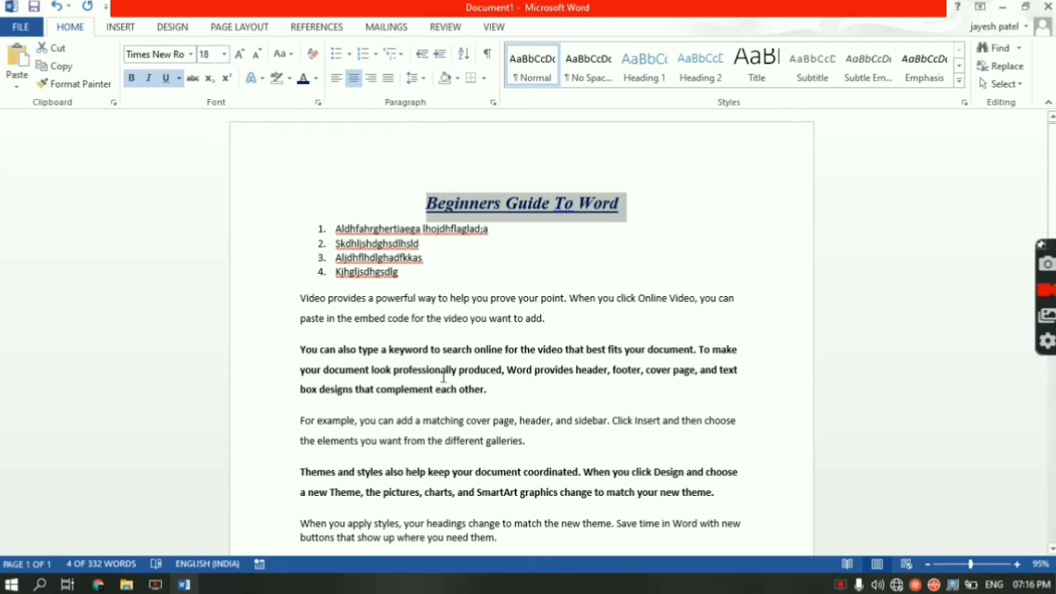
triple_click(444, 373)
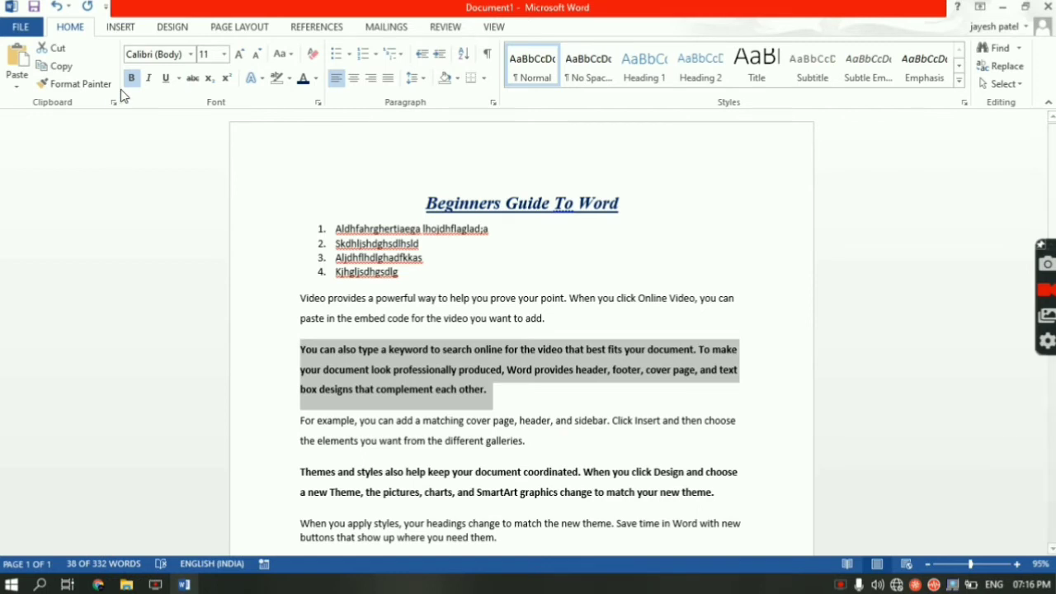
triple_click(500, 218)
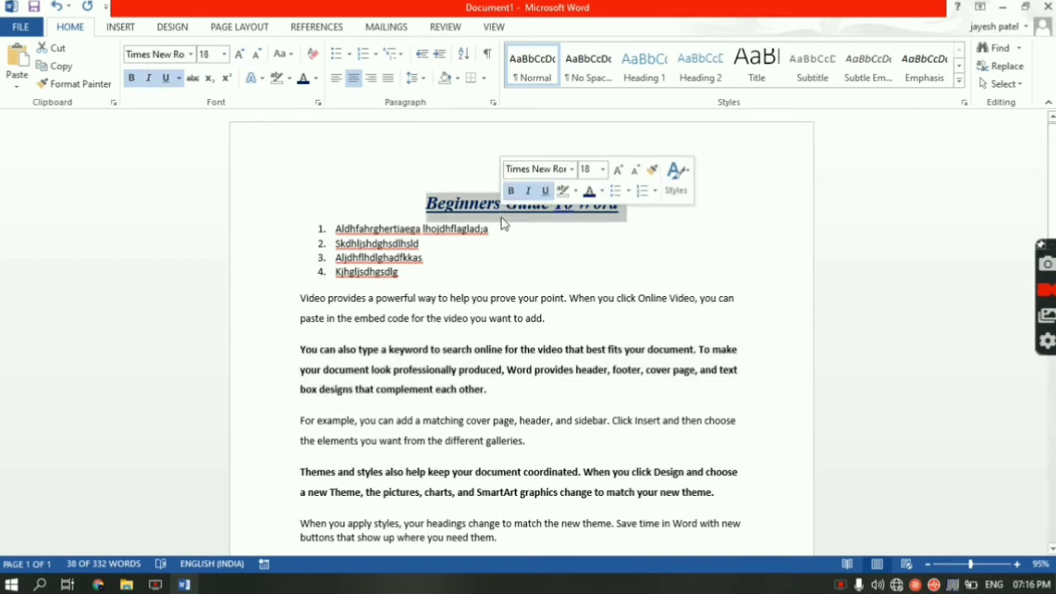
click(81, 84)
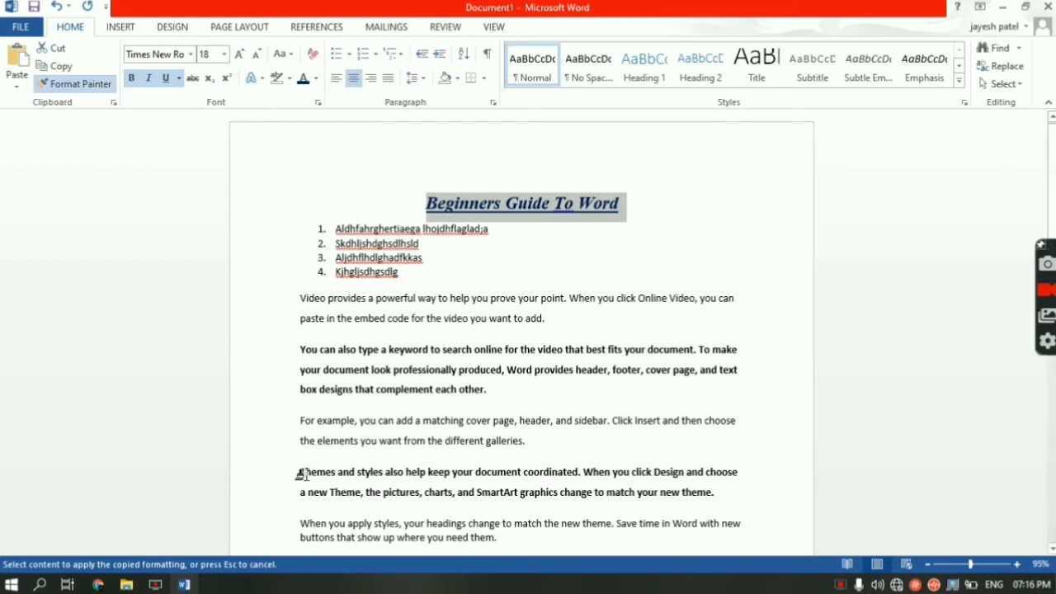
drag(299, 474, 731, 495)
click(593, 477)
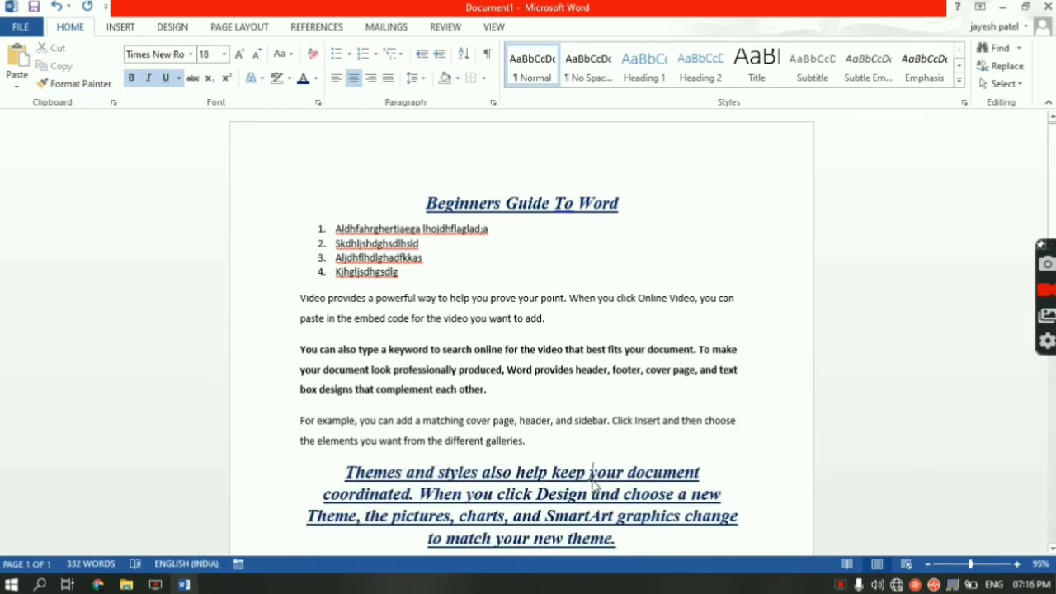
scroll(593, 485, down, 4)
scroll(569, 462, up, 2)
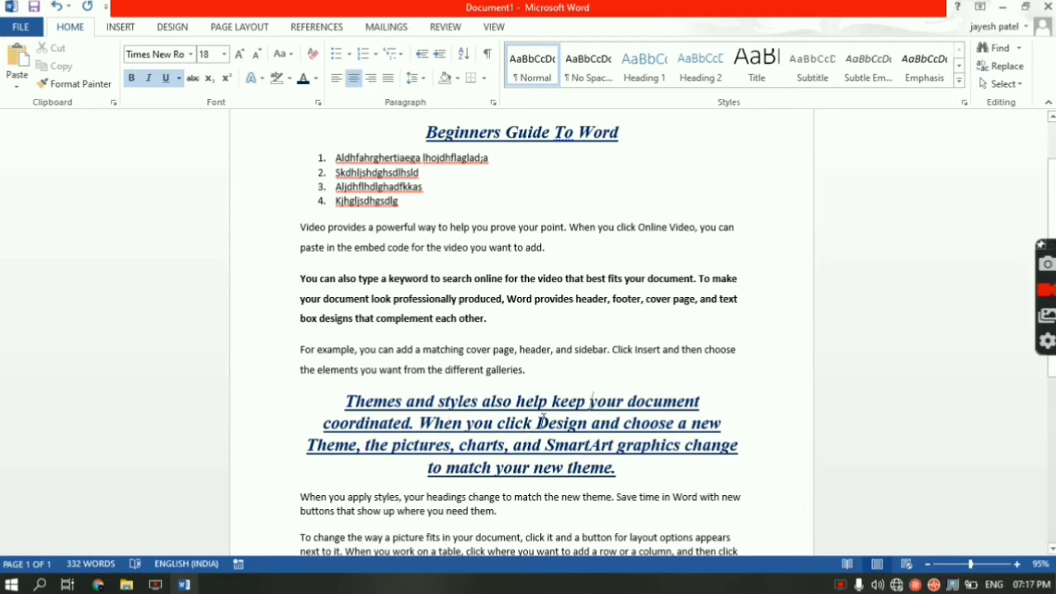
- Undo the Format Painter change on the "Themes and styles" paragraph and clear the selection
click(540, 369)
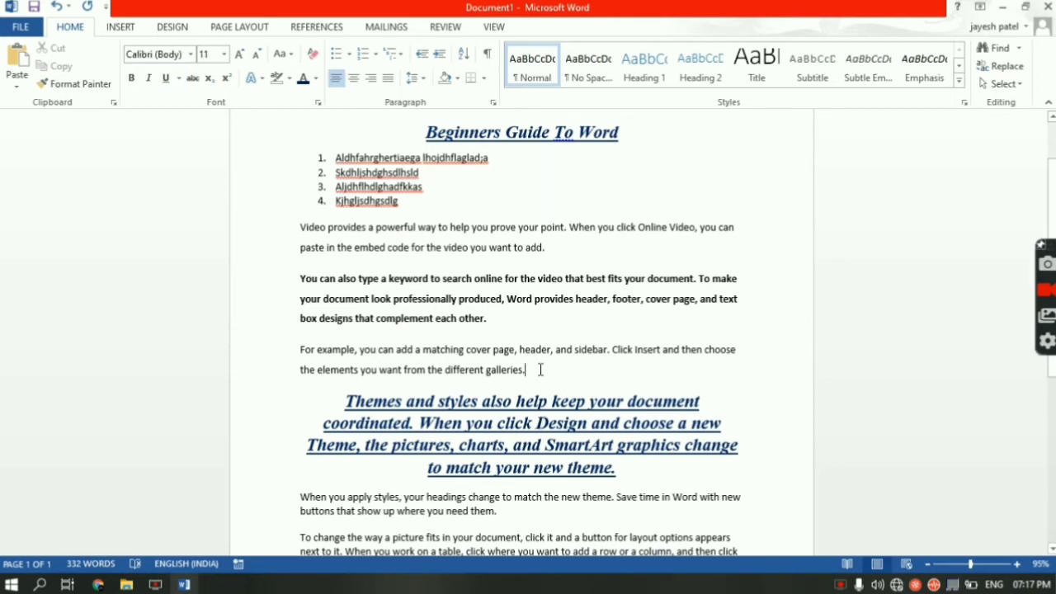
key(ctrl+z)
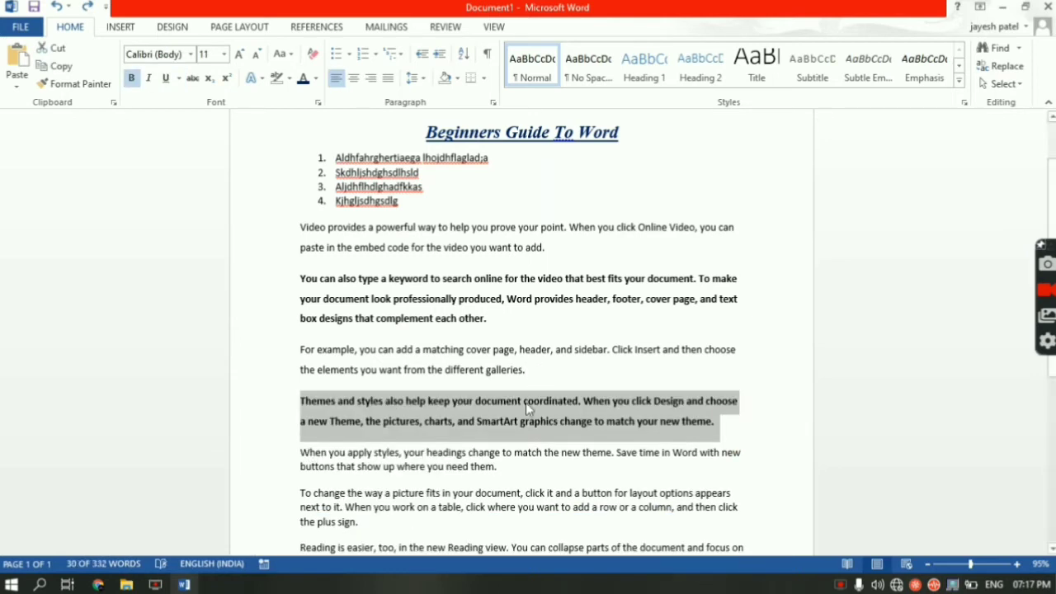
click(417, 370)
scroll(407, 357, up, 2)
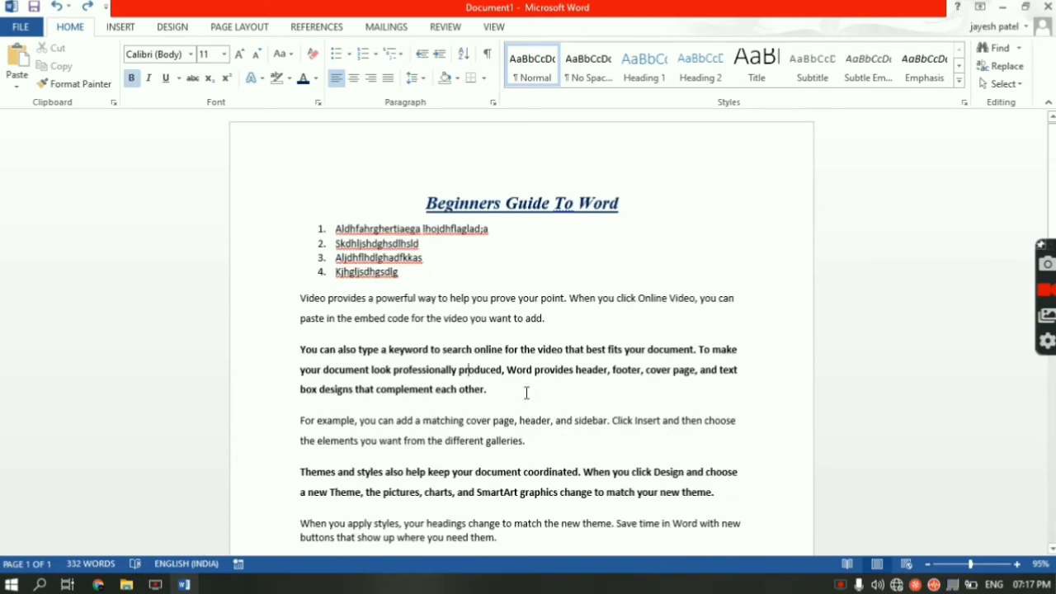
triple_click(385, 356)
click(385, 355)
- Insert the sample text "aljfhlsdfsdfl" before "need them" in the "When you apply styles" paragraph
scroll(554, 446, down, 3)
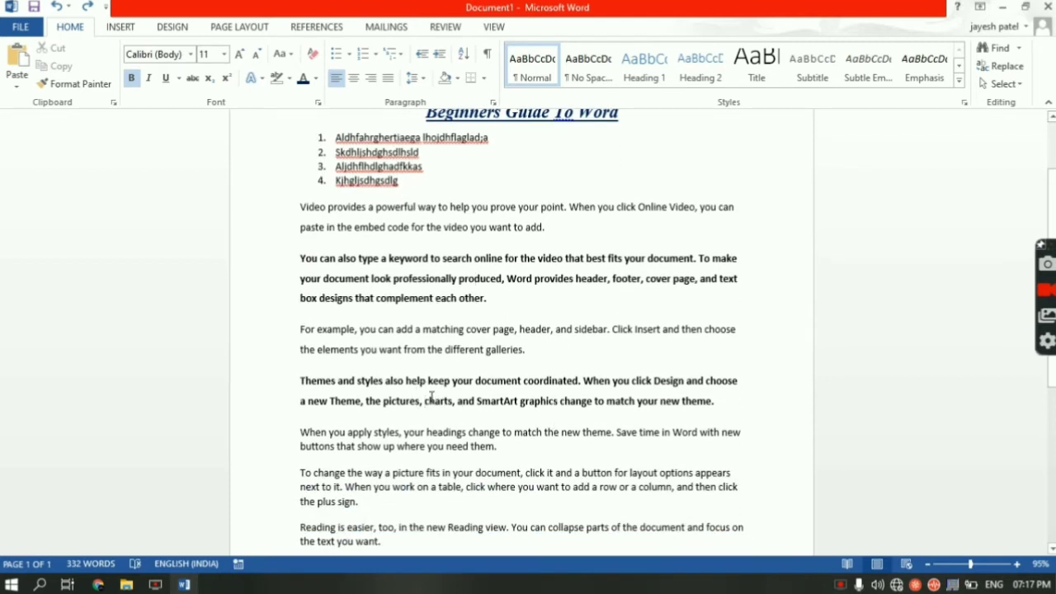
click(427, 400)
click(446, 446)
text(aljfhlsdfsdfl)
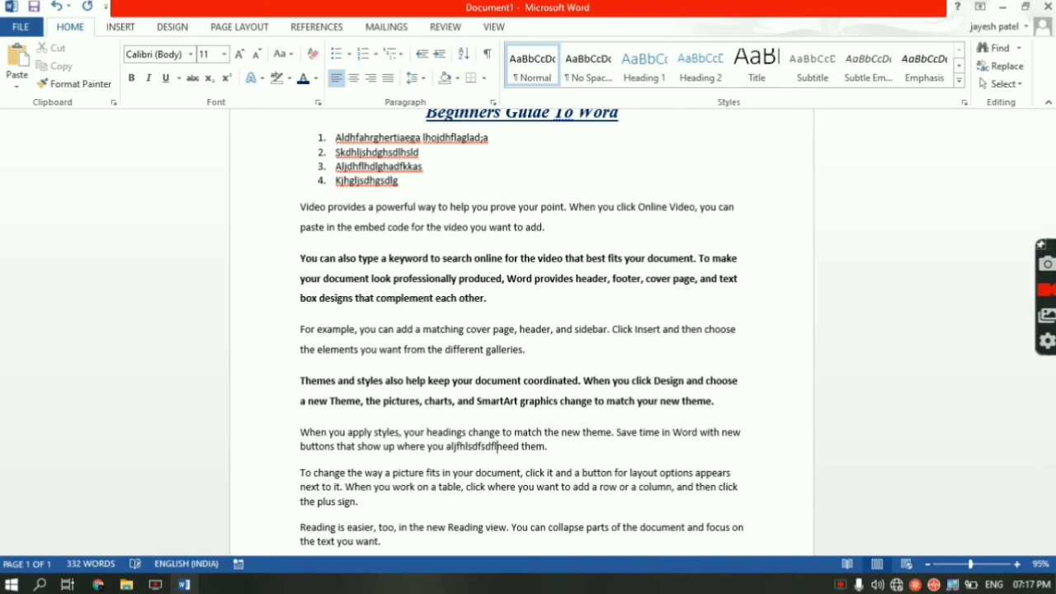
- Place the cursor at the end of the "For example" paragraph and open the Downloads folder for inserting a picture
scroll(558, 453, down, 7)
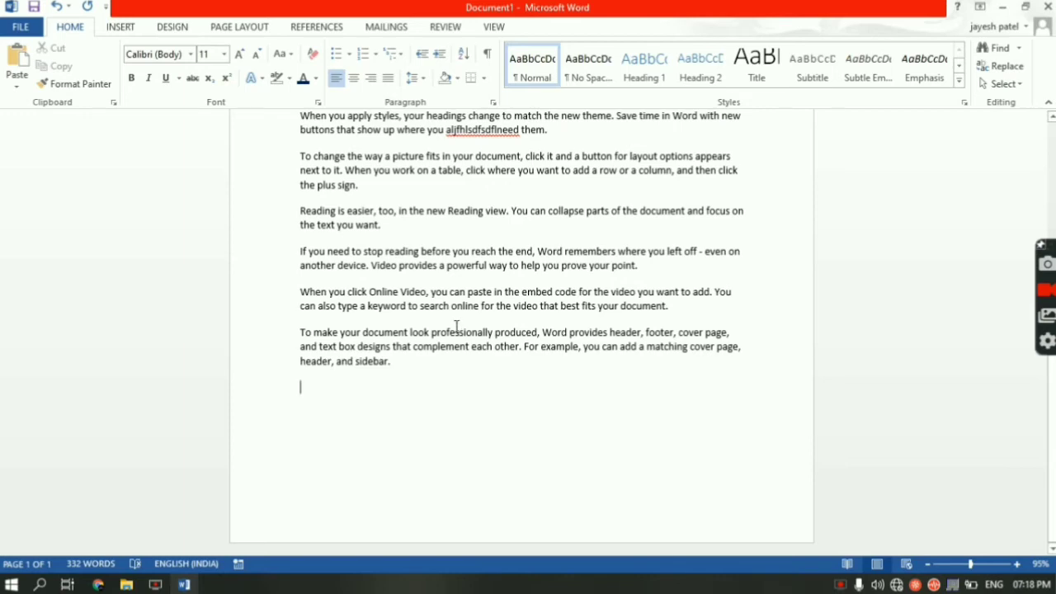
scroll(462, 353, up, 5)
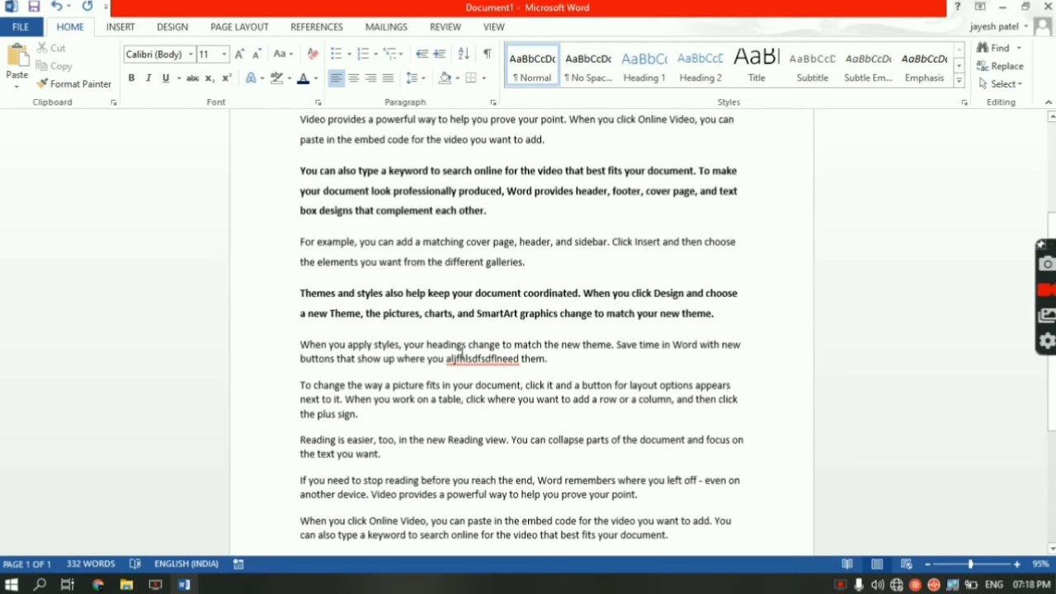
scroll(462, 353, down, 5)
scroll(462, 353, up, 2)
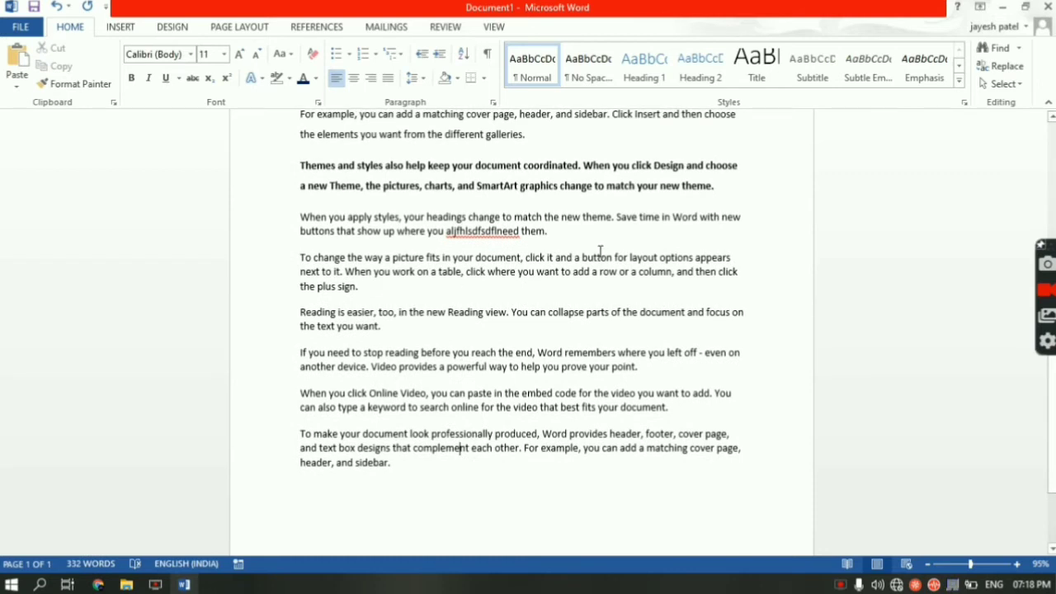
scroll(600, 251, up, 1)
scroll(600, 251, up, 2)
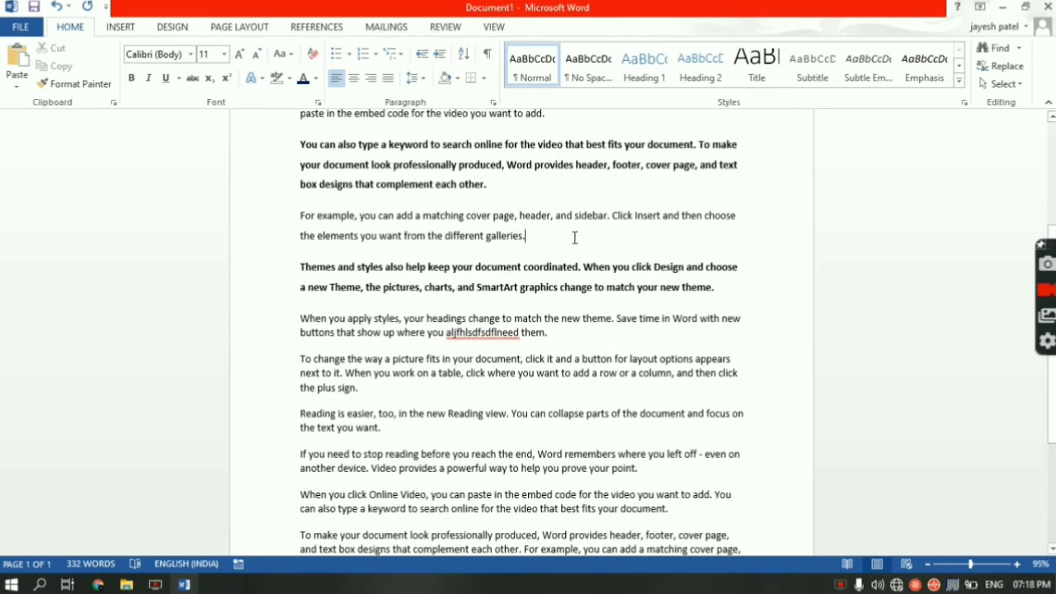
click(124, 28)
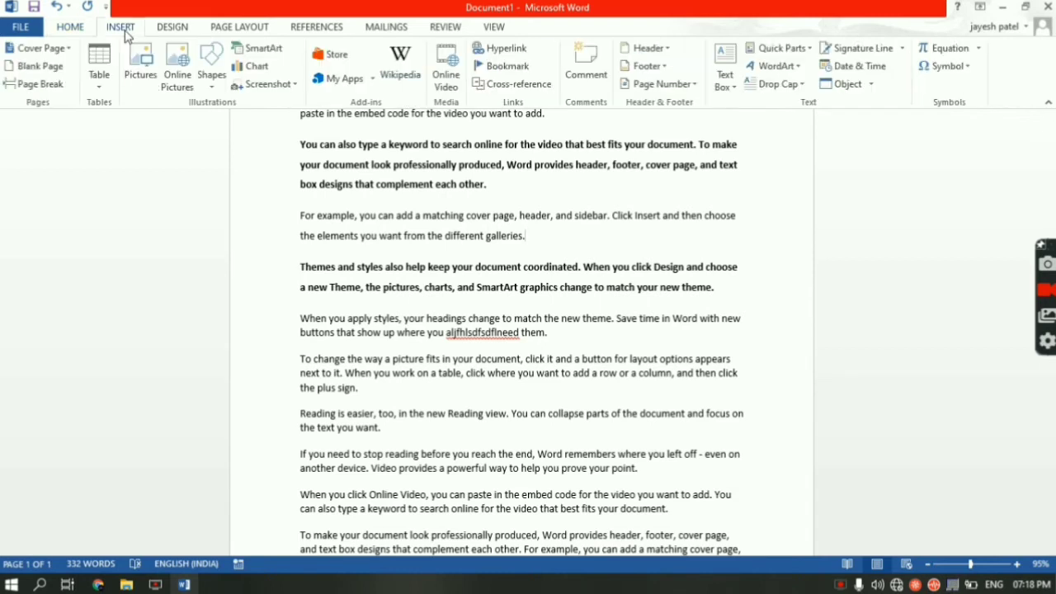
click(154, 62)
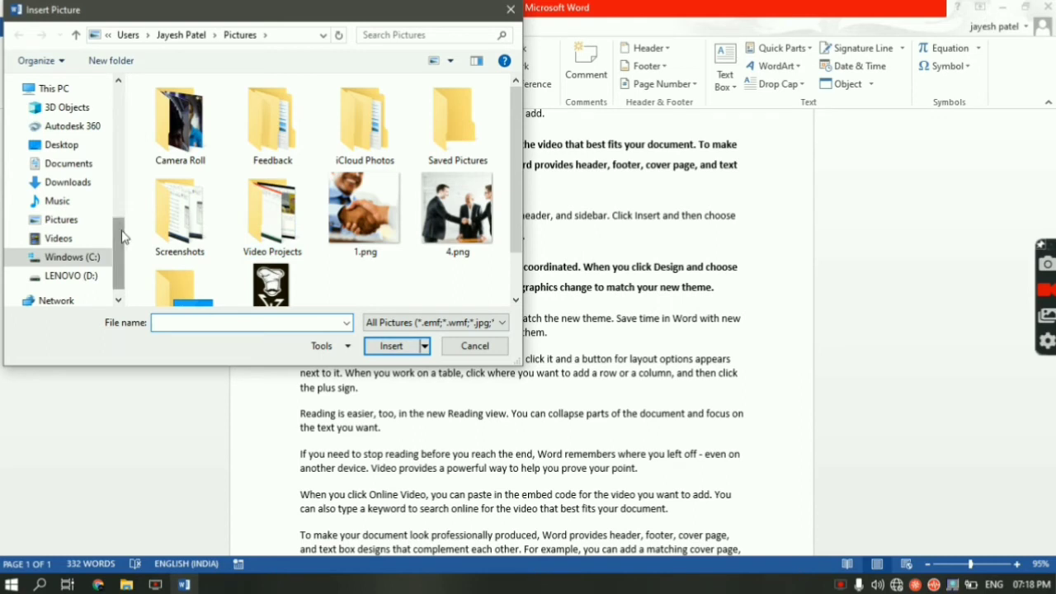
click(96, 184)
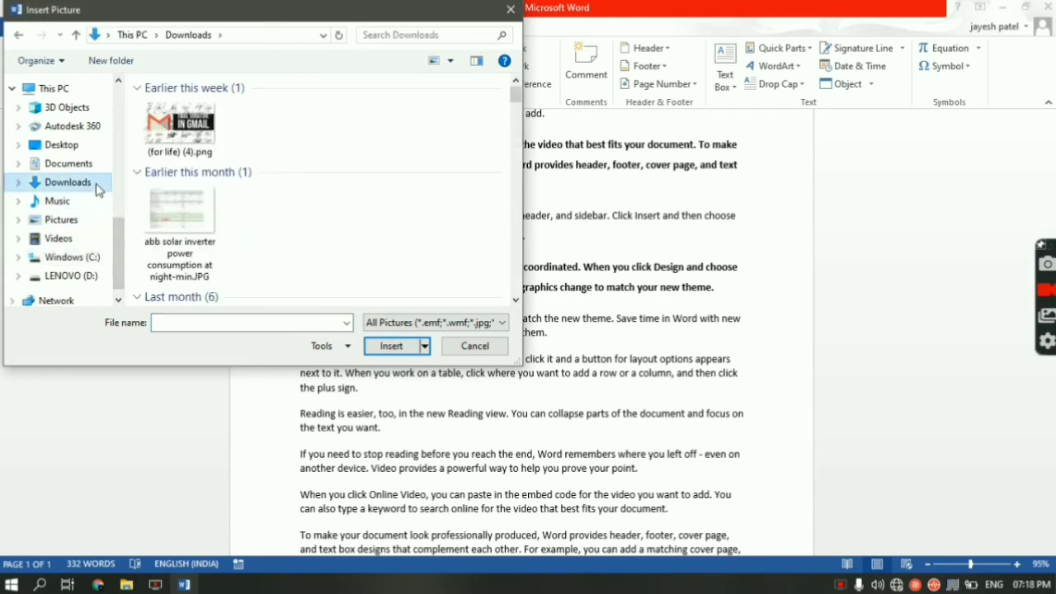
- Find images.jpg in the Downloads folder and insert it after "different galleries" in the "For example" paragraph
click(182, 159)
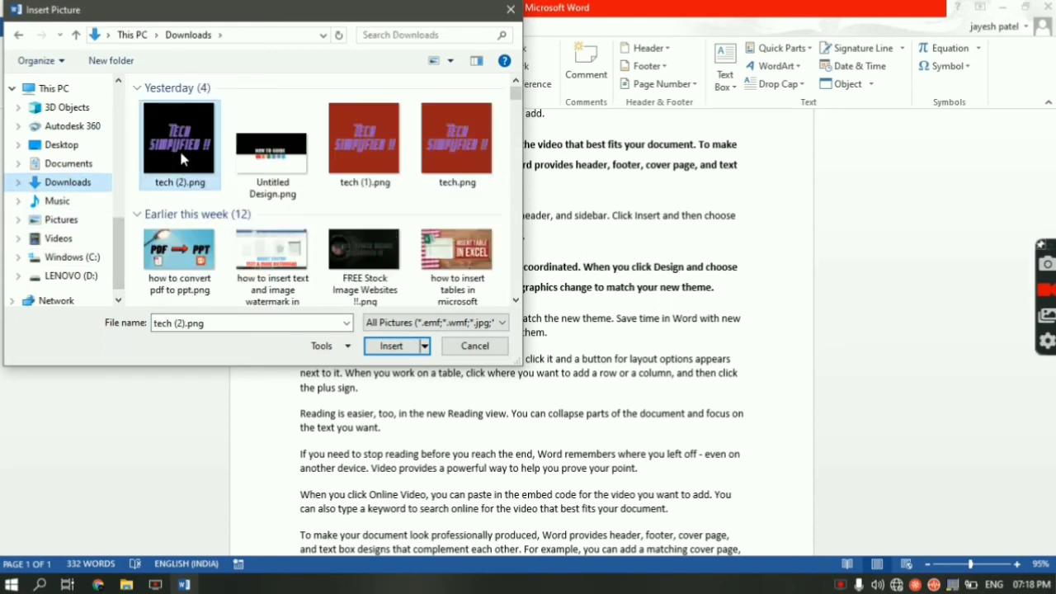
click(391, 346)
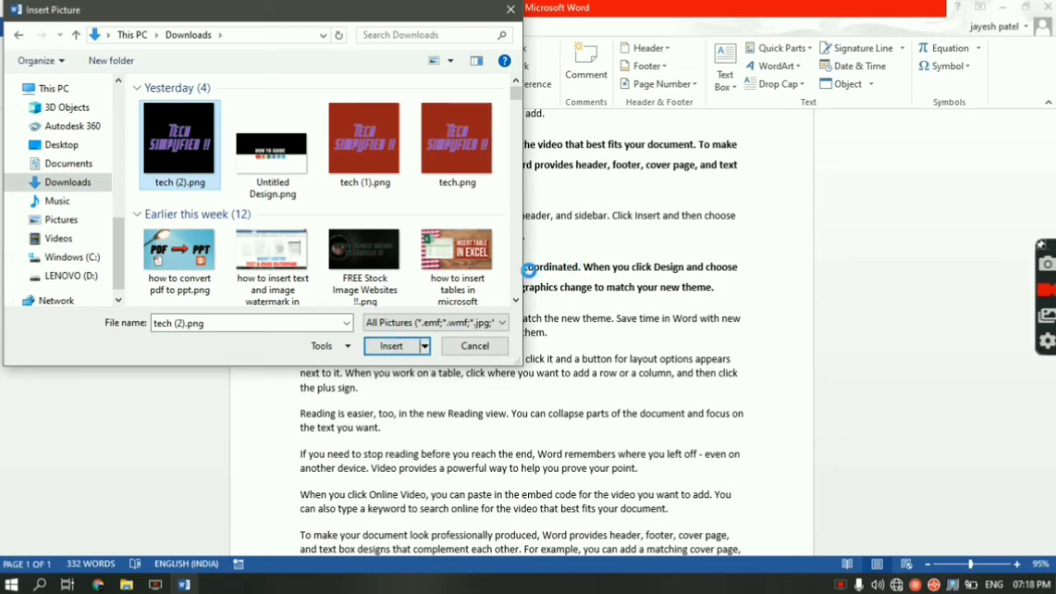
scroll(525, 270, down, 5)
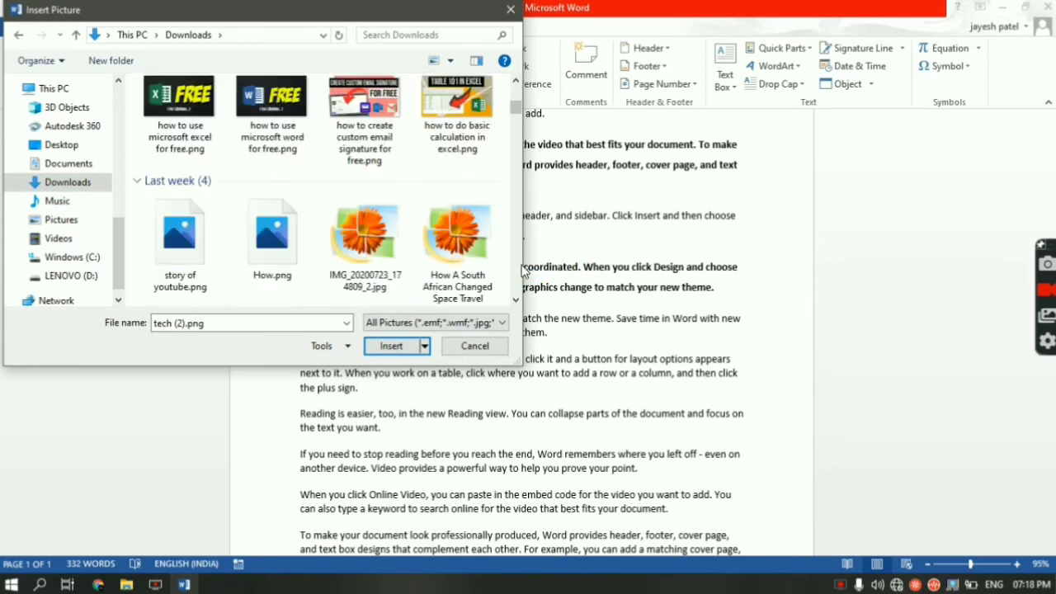
scroll(522, 271, down, 10)
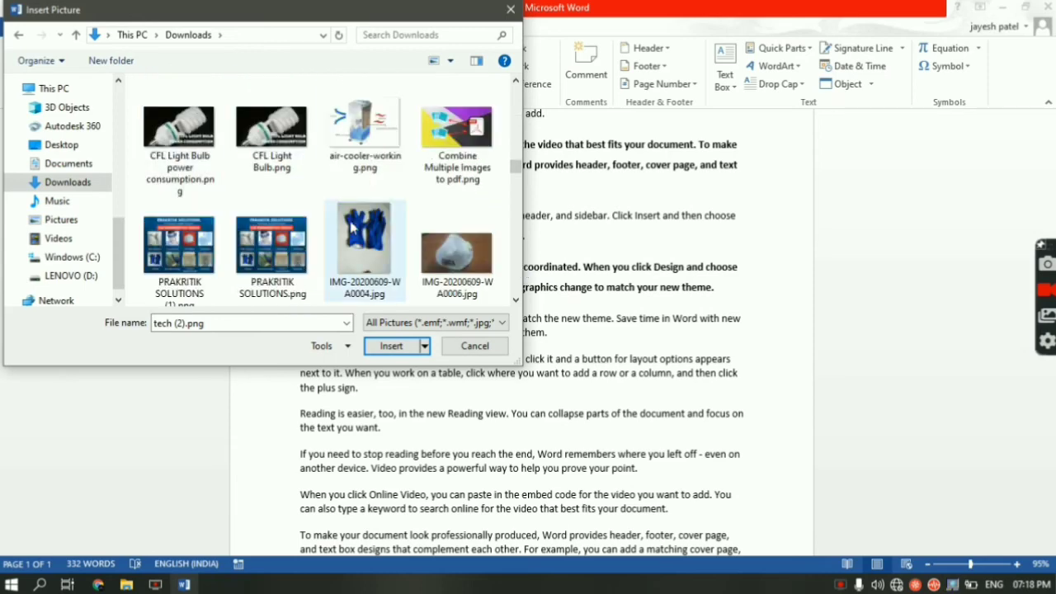
scroll(516, 277, down, 1)
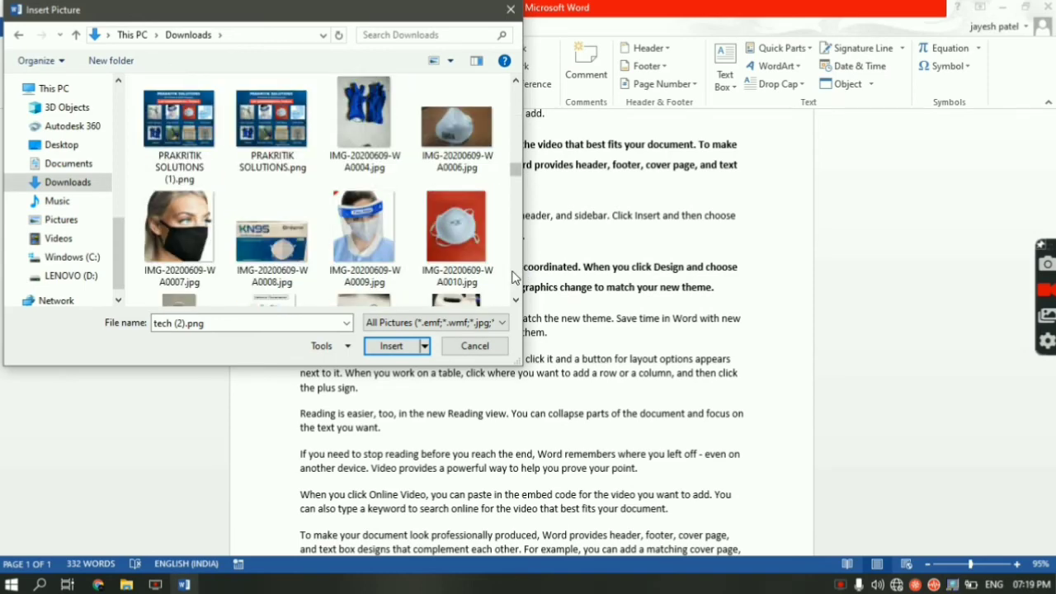
scroll(513, 277, down, 4)
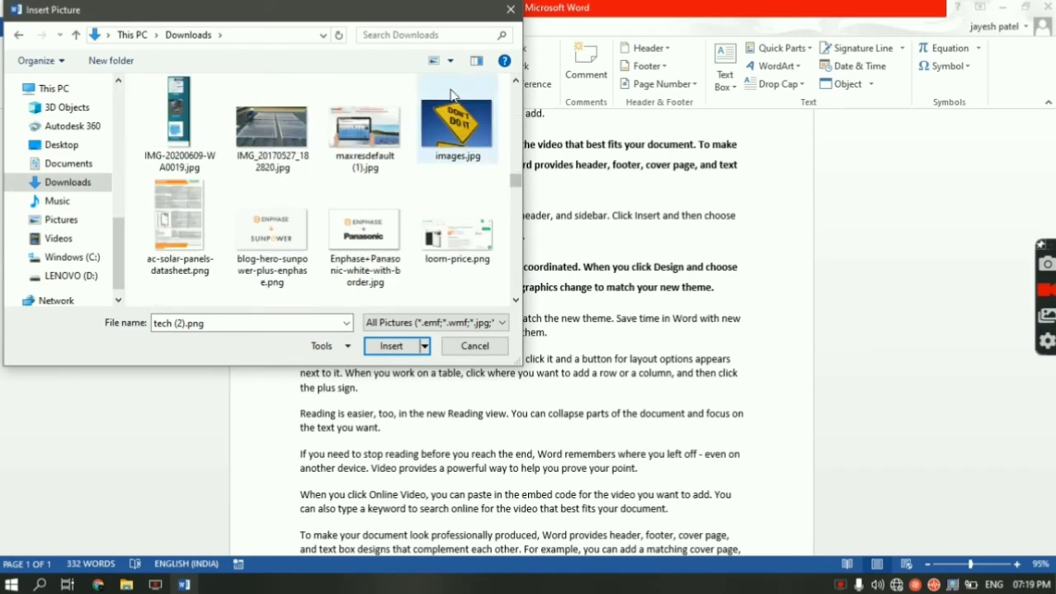
click(456, 128)
click(393, 347)
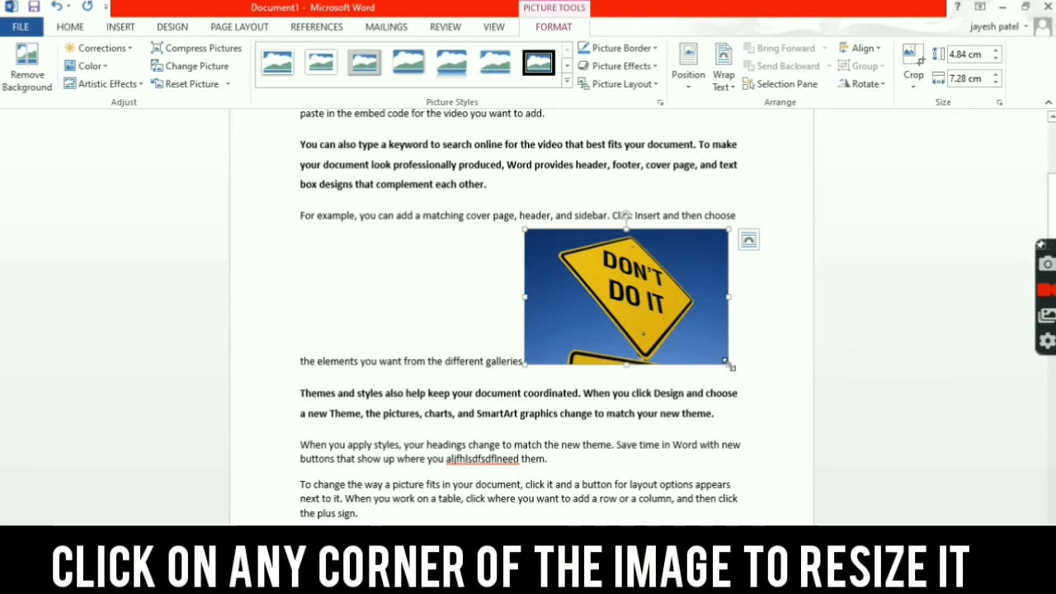
- Enlarge the inserted picture and stretch it to about 17 cm wide and about 9.4 cm high
drag(729, 363, 966, 470)
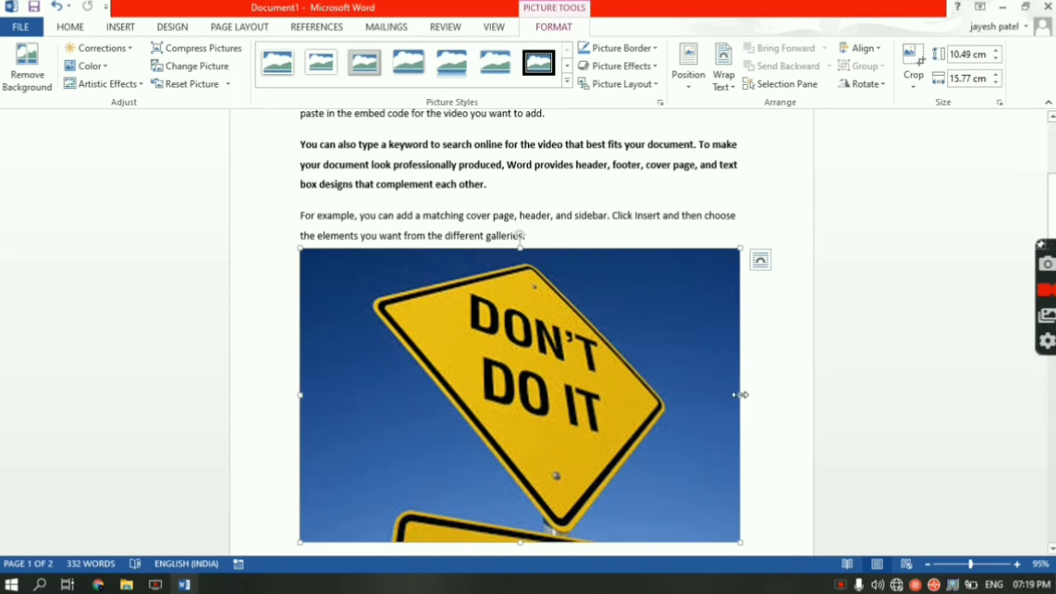
drag(739, 395, 774, 404)
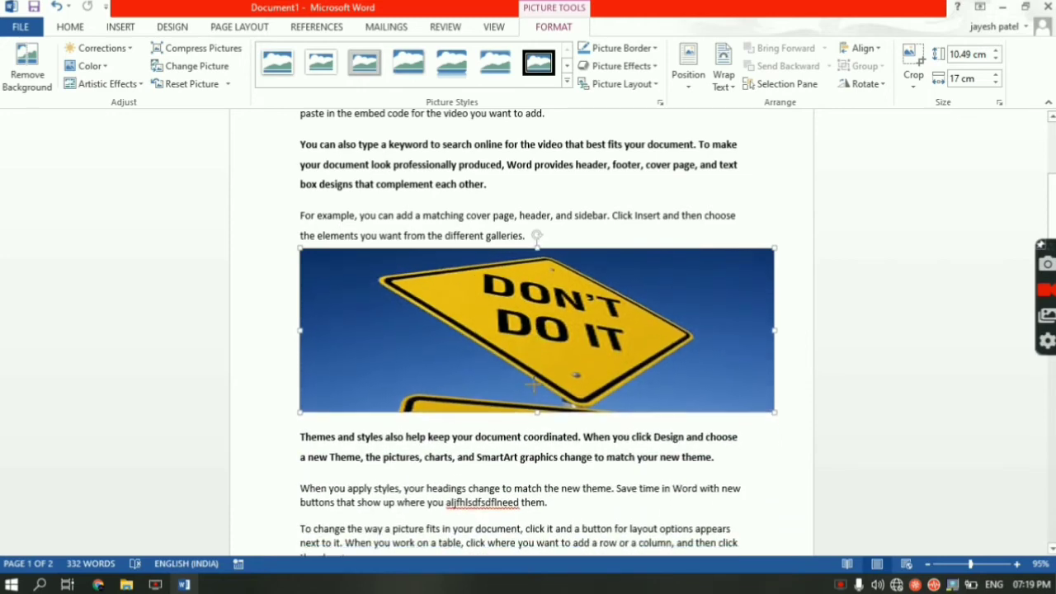
drag(536, 394, 533, 538)
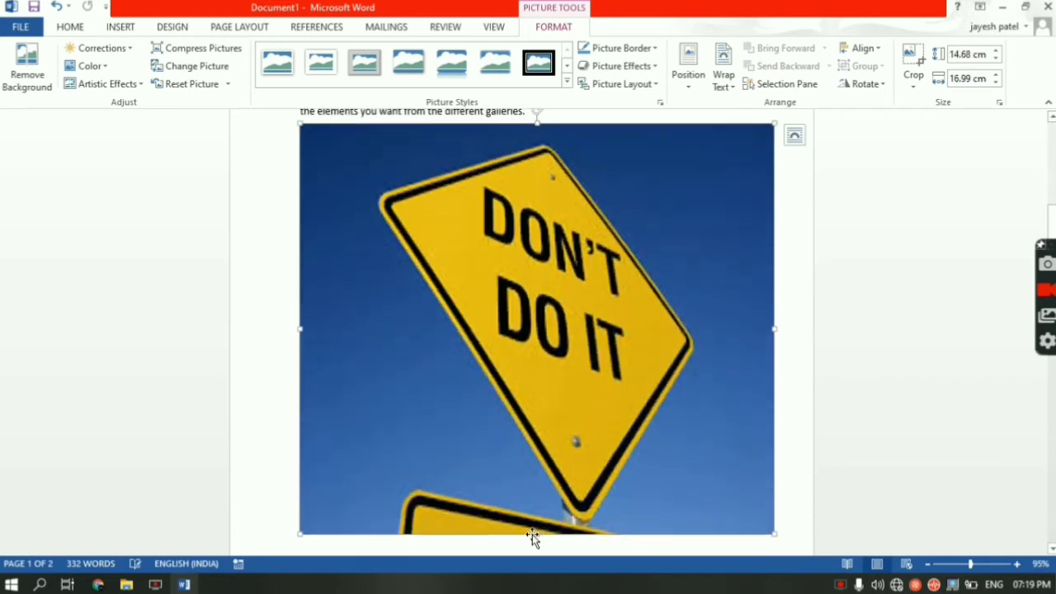
drag(534, 500, 537, 375)
scroll(746, 375, up, 5)
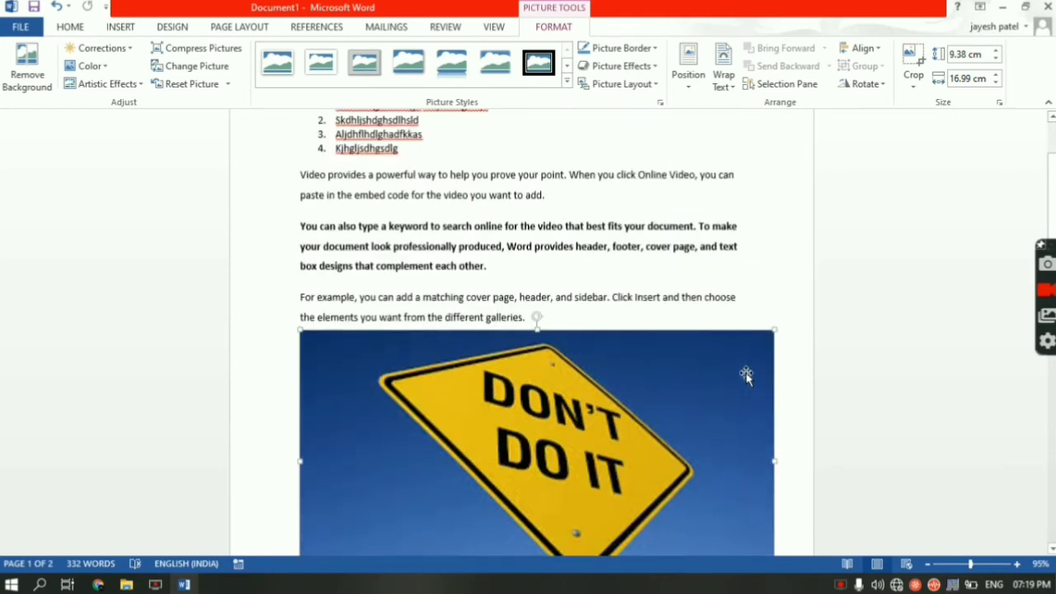